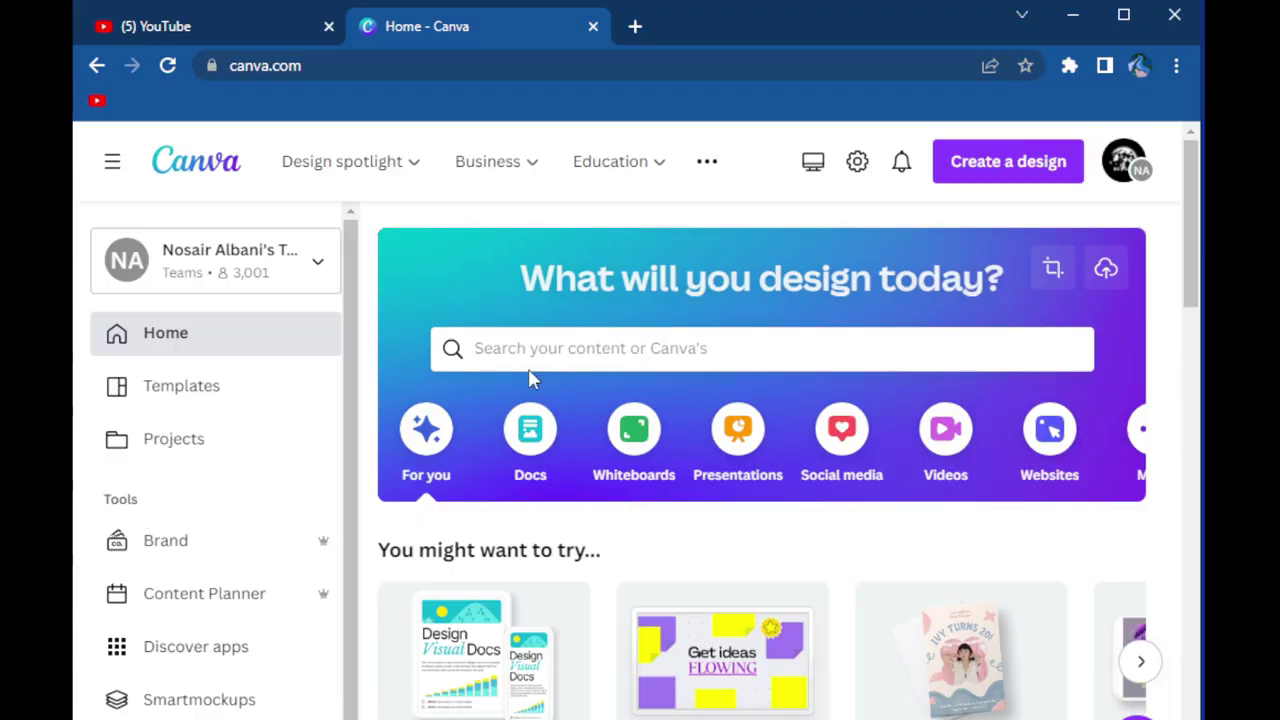
Step: Create a blank Poster design from a 'poster' search on the home page
{"action": "left_click", "coordinate": [531, 360]}
{"action": "type", "text": "p"}
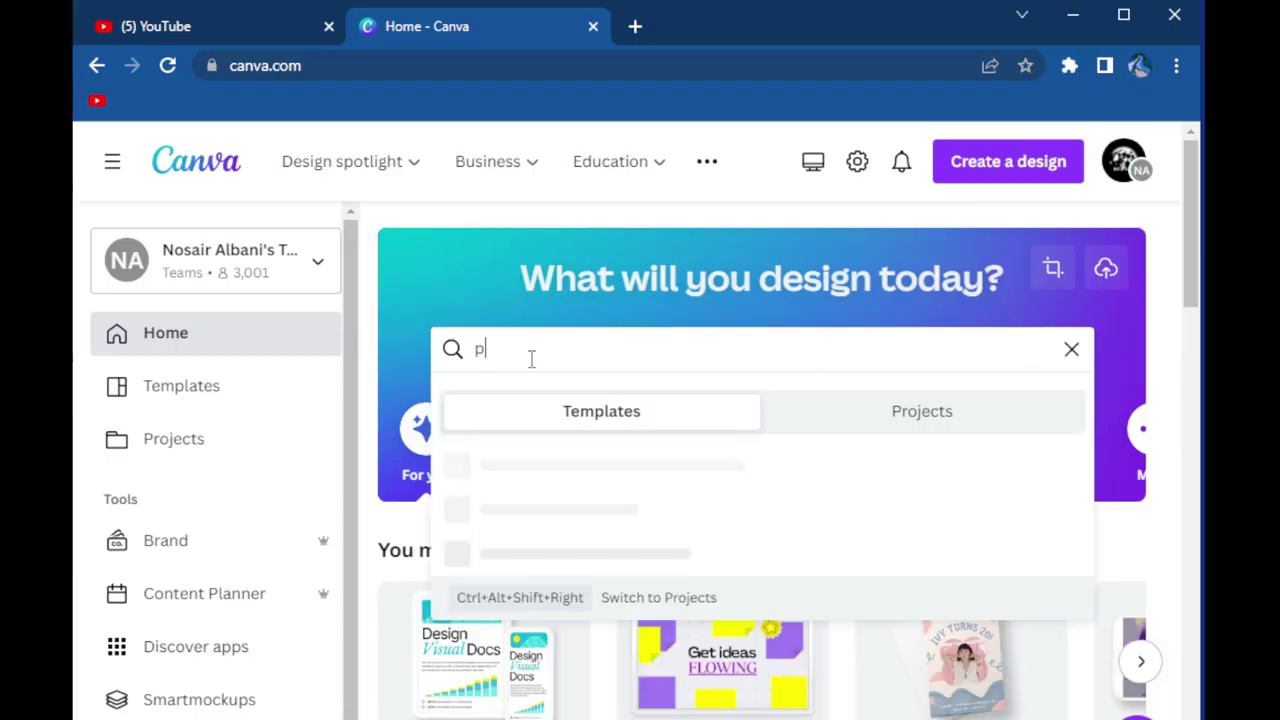
{"action": "type", "text": "oster"}
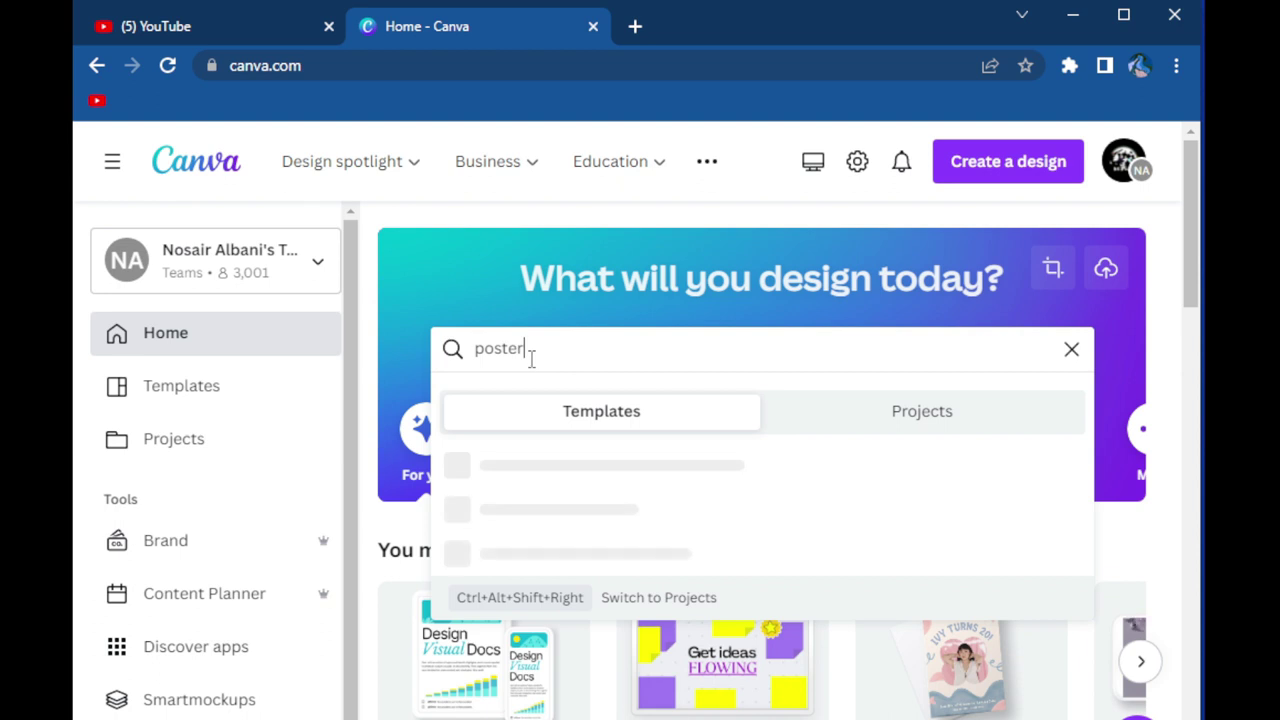
{"action": "key", "text": "Return"}
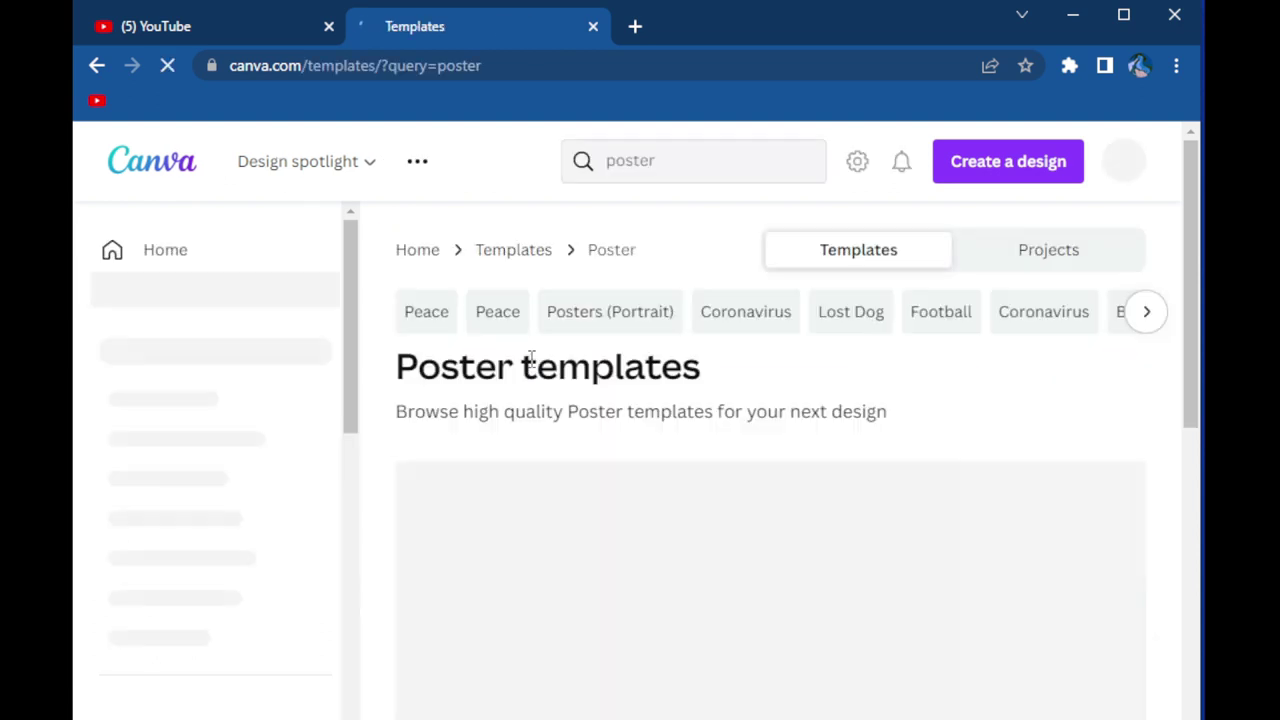
{"action": "scroll", "coordinate": [512, 347], "scroll_direction": "down", "scroll_amount": 2}
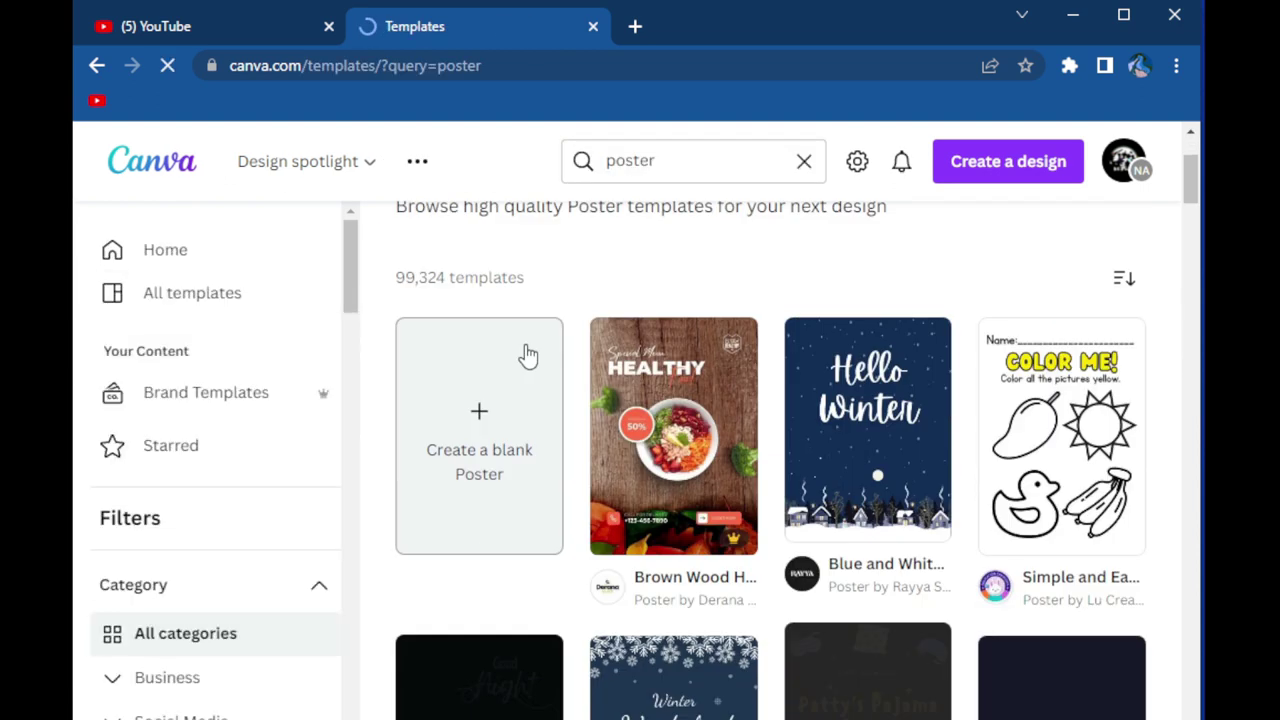
{"action": "left_click", "coordinate": [495, 385]}
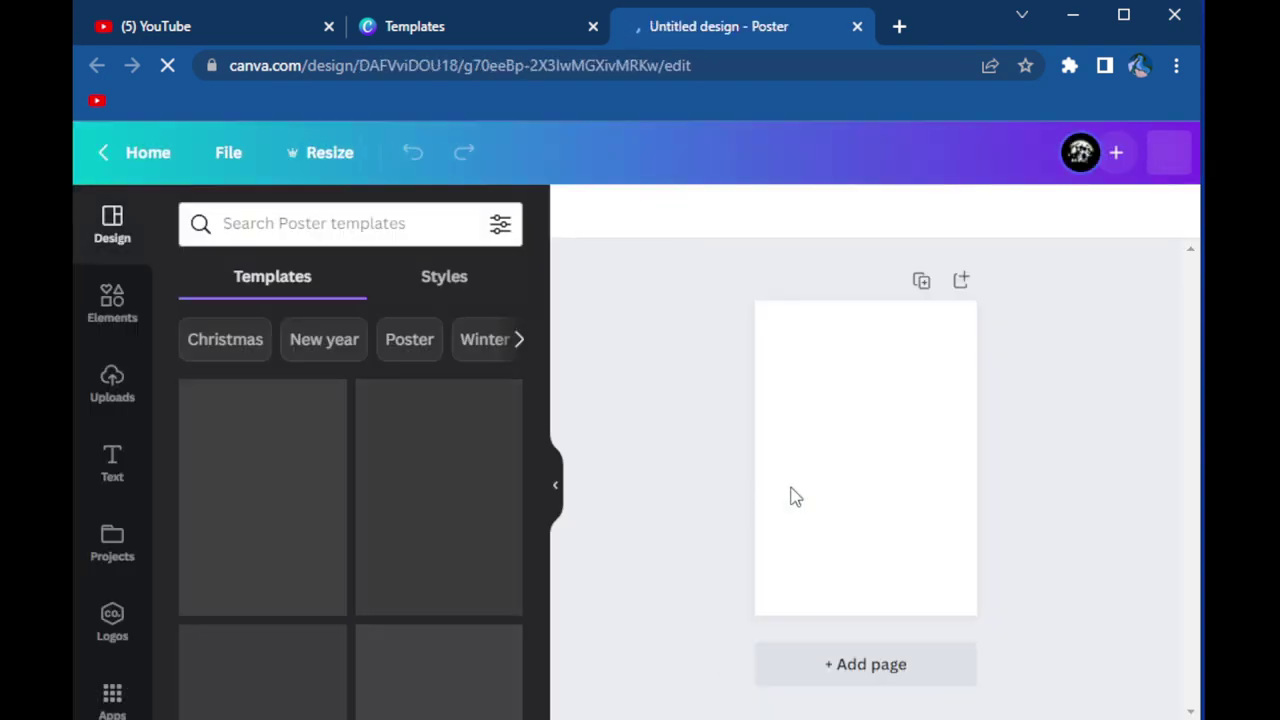
Step: Make the poster page background black
{"action": "left_click", "coordinate": [791, 494]}
{"action": "left_click", "coordinate": [576, 210]}
{"action": "left_click", "coordinate": [197, 508]}
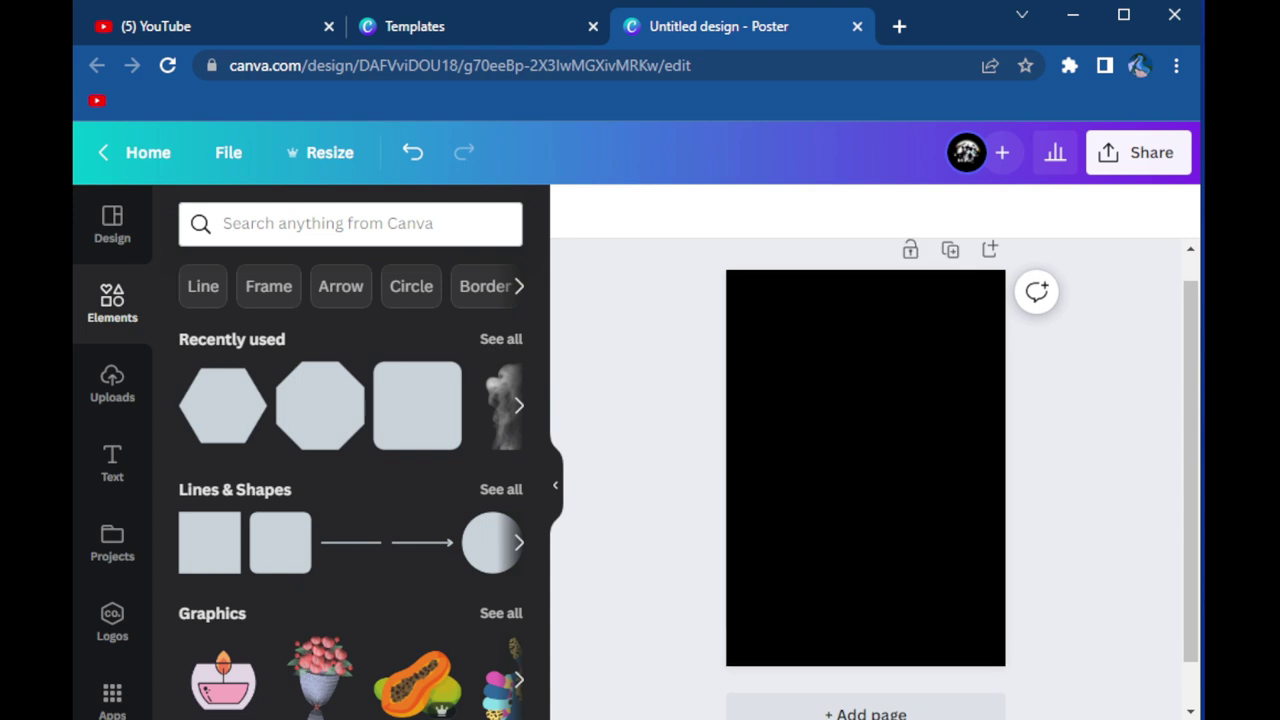
Step: Add the dark fire-sparks photo from an Elements 'fire' photo search
{"action": "left_click", "coordinate": [355, 236]}
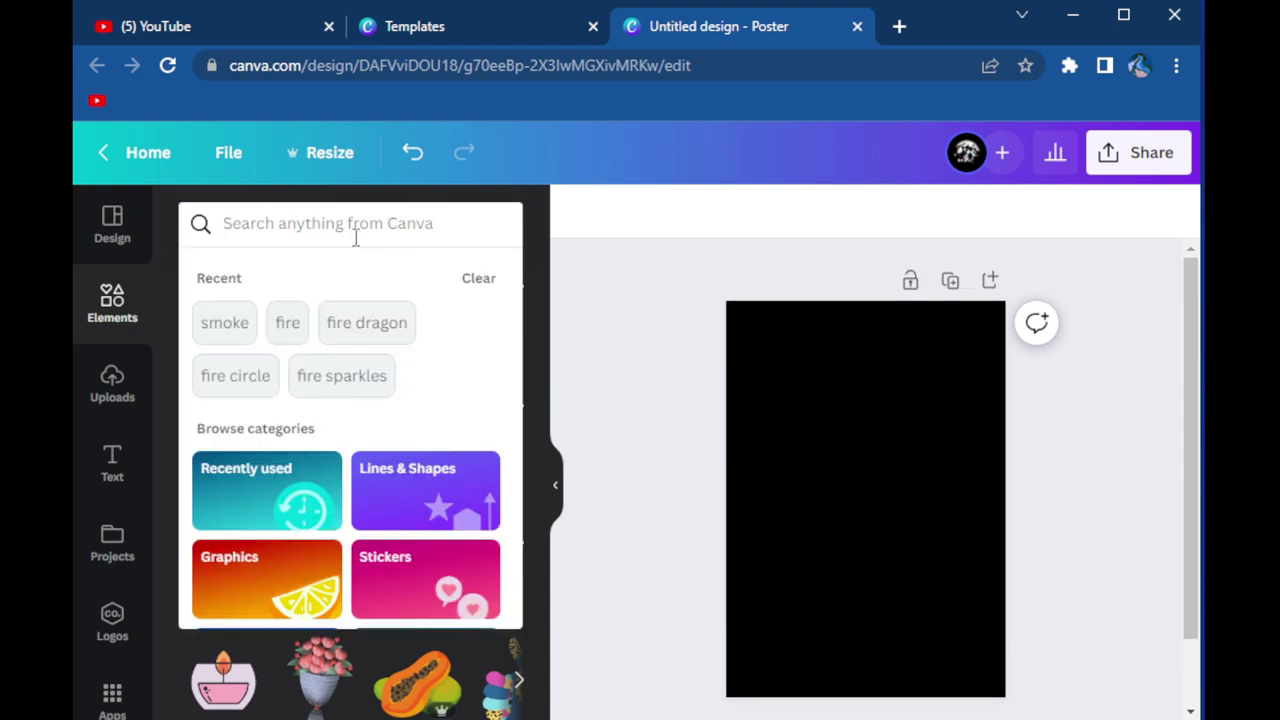
{"action": "type", "text": "fire"}
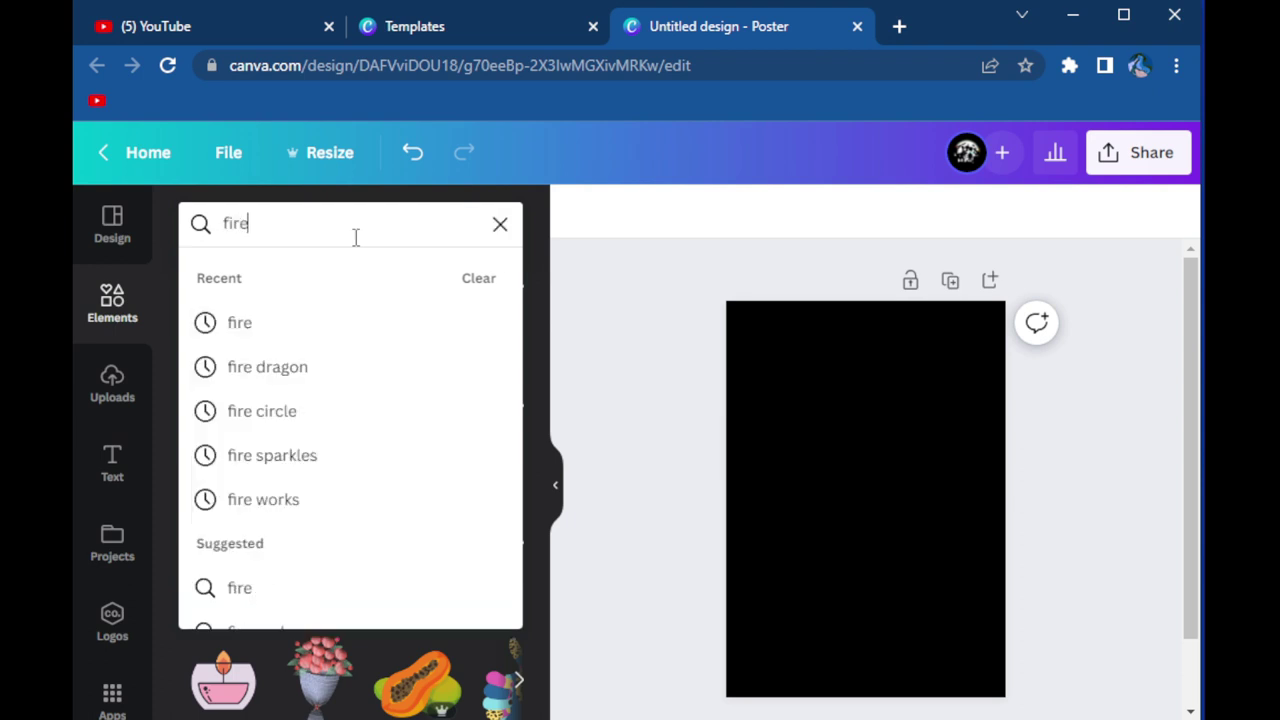
{"action": "key", "text": "Return"}
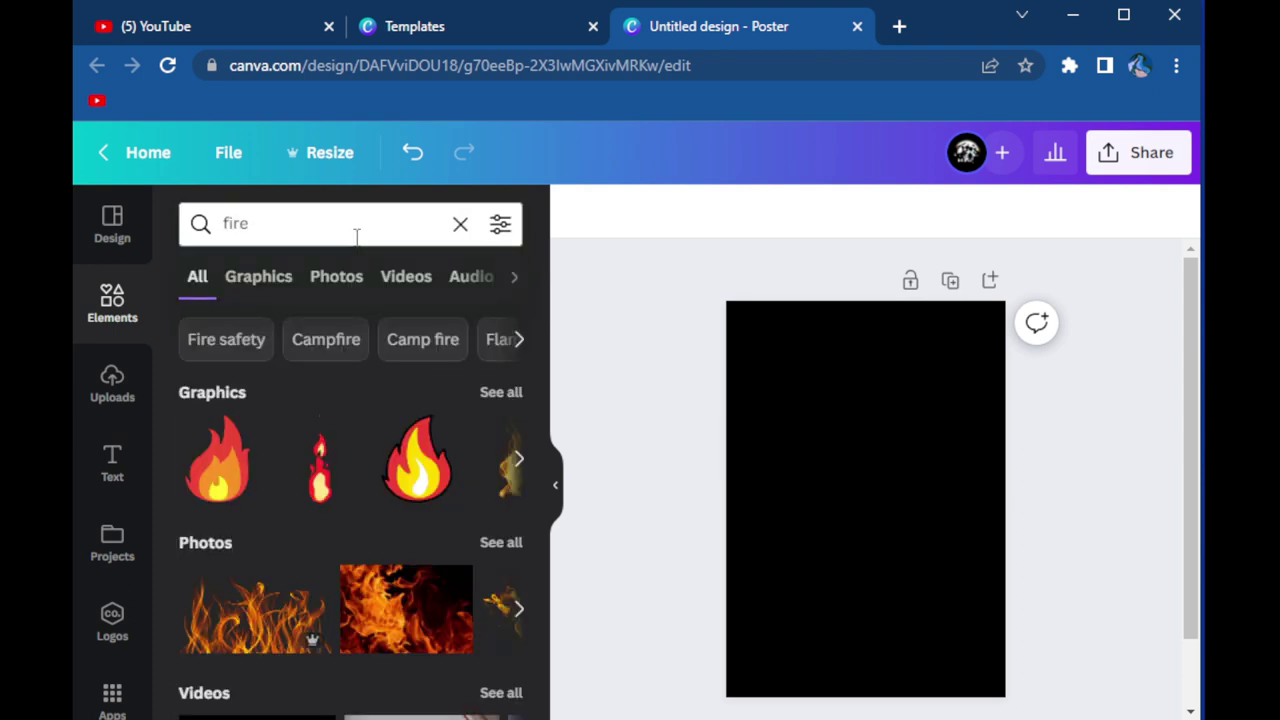
{"action": "left_click", "coordinate": [337, 286]}
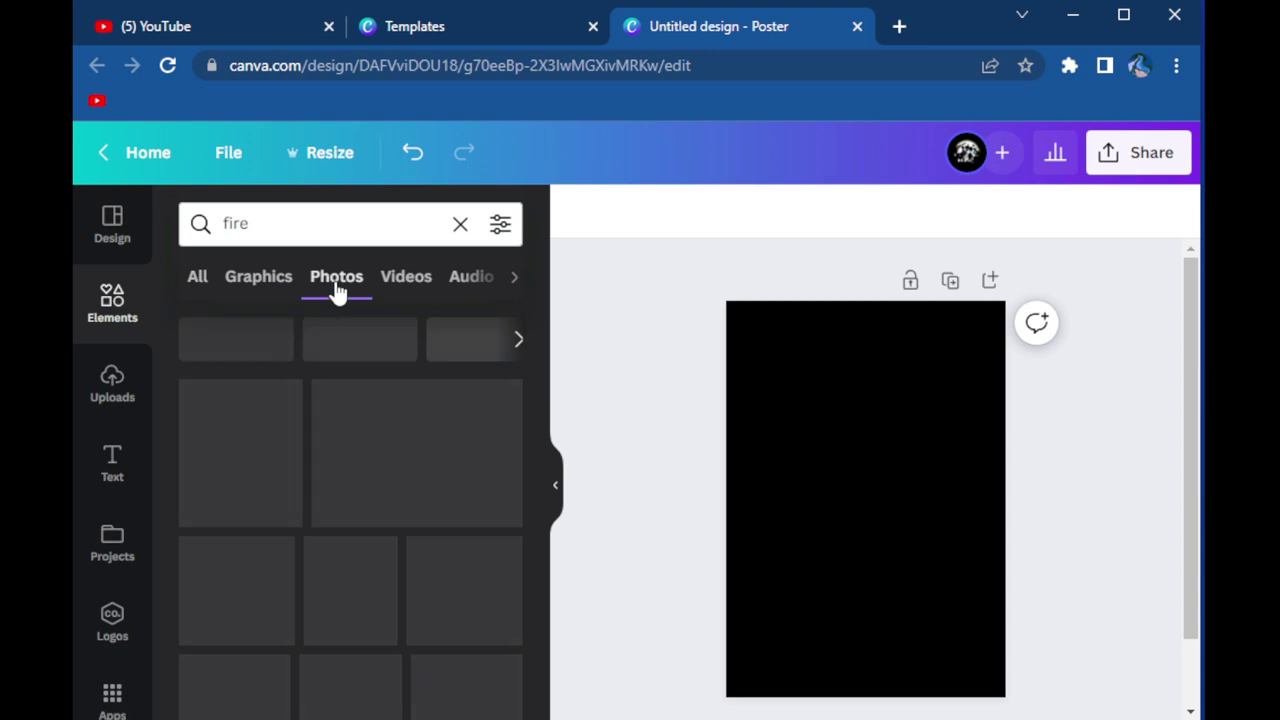
{"action": "scroll", "coordinate": [338, 455], "scroll_direction": "down", "scroll_amount": 1}
{"action": "scroll", "coordinate": [331, 466], "scroll_direction": "down", "scroll_amount": 2}
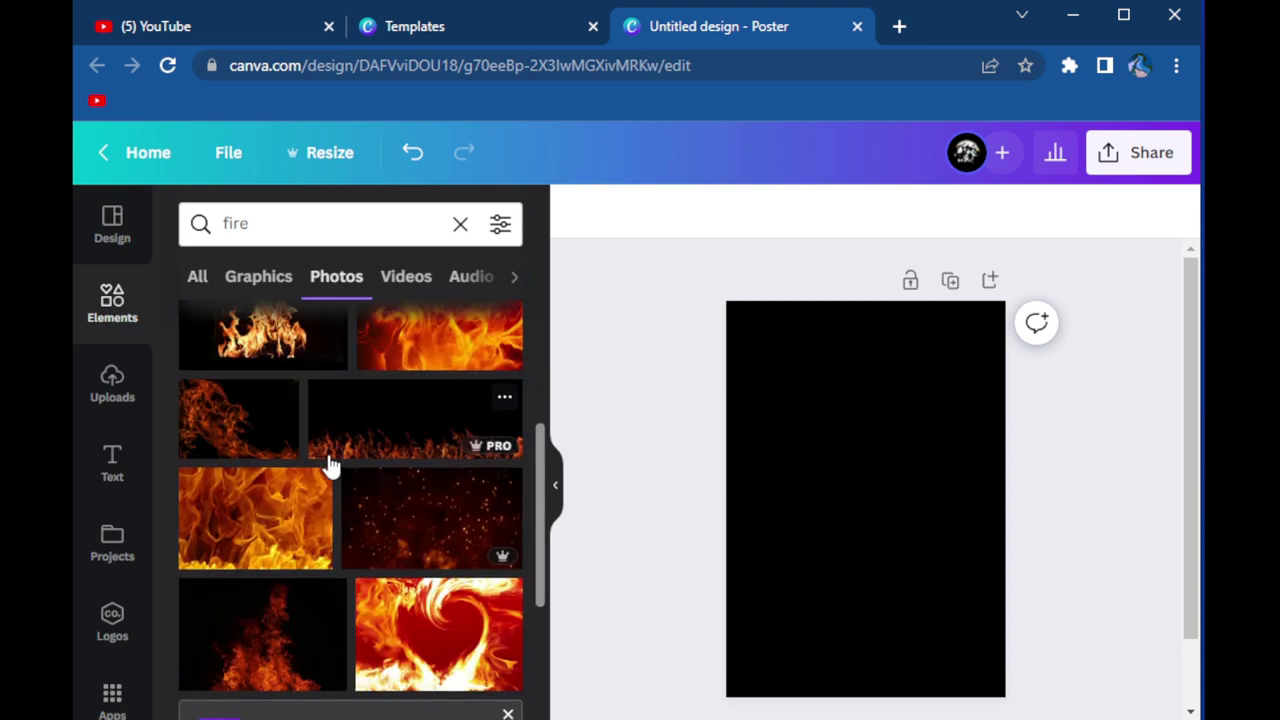
{"action": "scroll", "coordinate": [350, 460], "scroll_direction": "down", "scroll_amount": 1}
{"action": "left_click", "coordinate": [396, 427]}
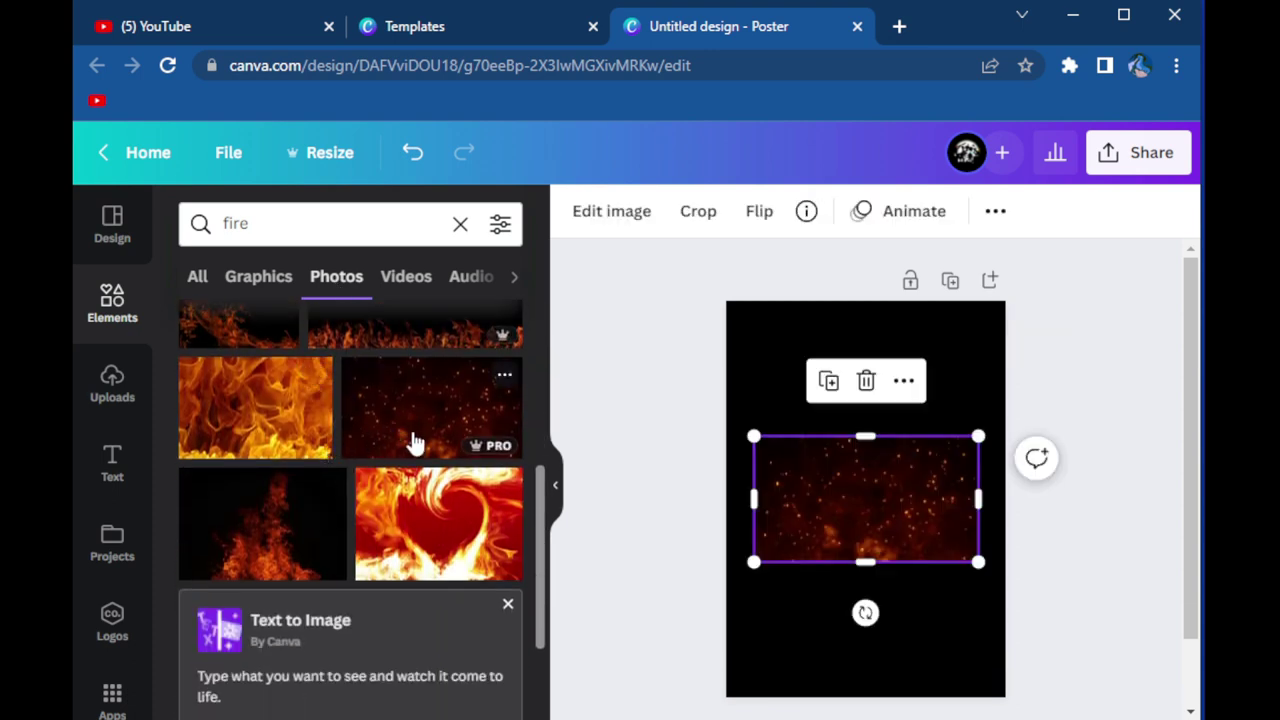
{"action": "left_click_drag", "start_coordinate": [844, 560], "coordinate": [850, 585]}
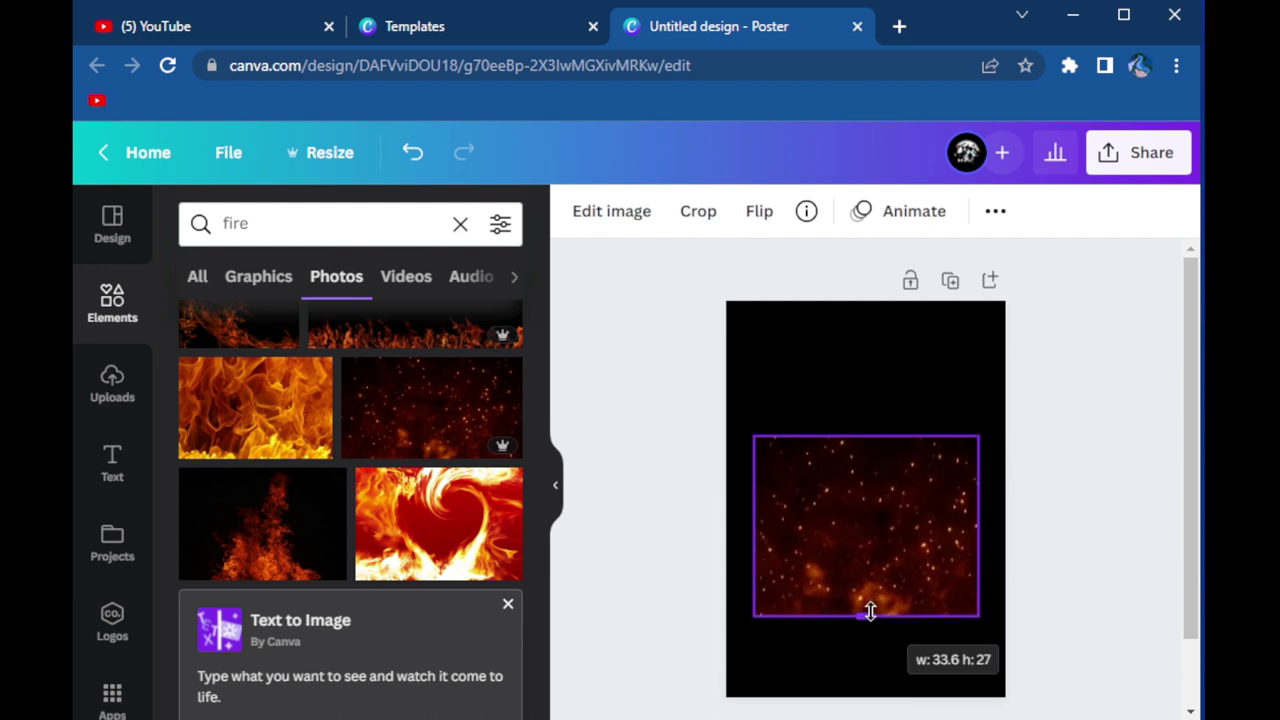
Step: Set the sparks photo as the page background, reframed to cover the whole page
{"action": "right_click", "coordinate": [837, 517]}
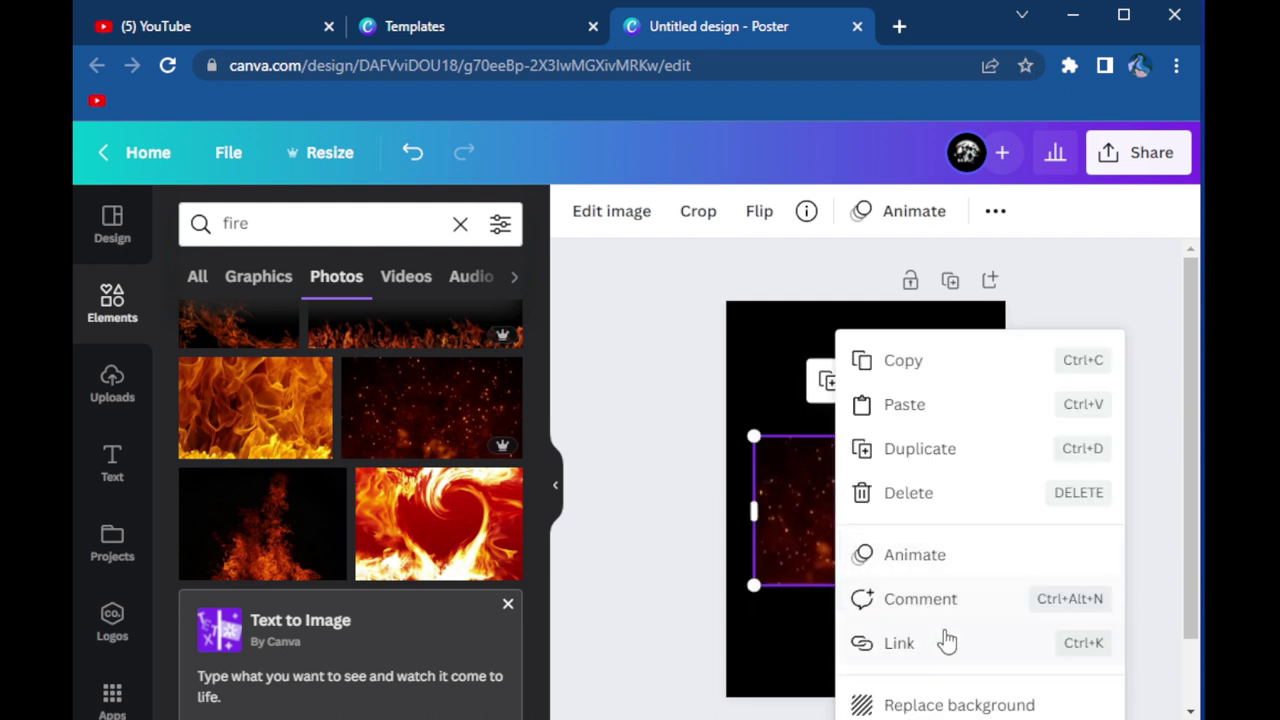
{"action": "left_click", "coordinate": [966, 704]}
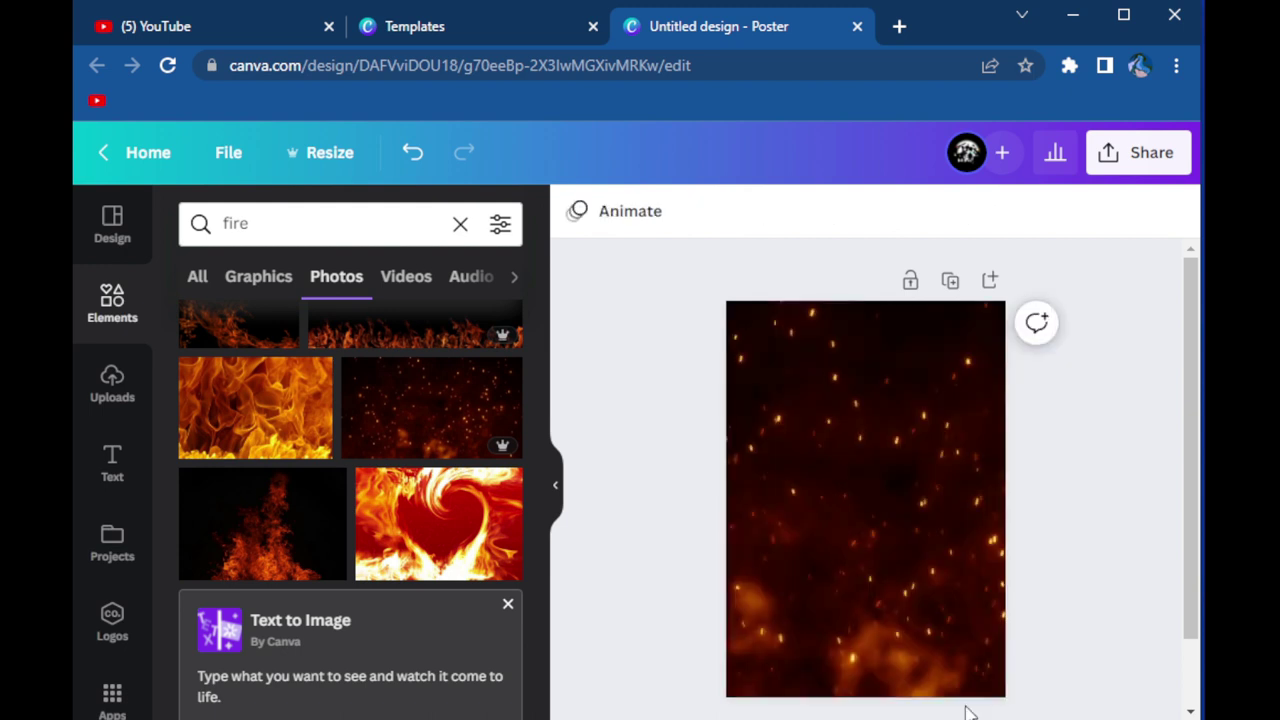
{"action": "double_click", "coordinate": [880, 544]}
{"action": "mouse_move", "coordinate": [866, 537]}
{"action": "left_mouse_down"}
{"action": "mouse_move", "coordinate": [959, 532]}
{"action": "mouse_move", "coordinate": [1060, 484]}
{"action": "left_mouse_up"}
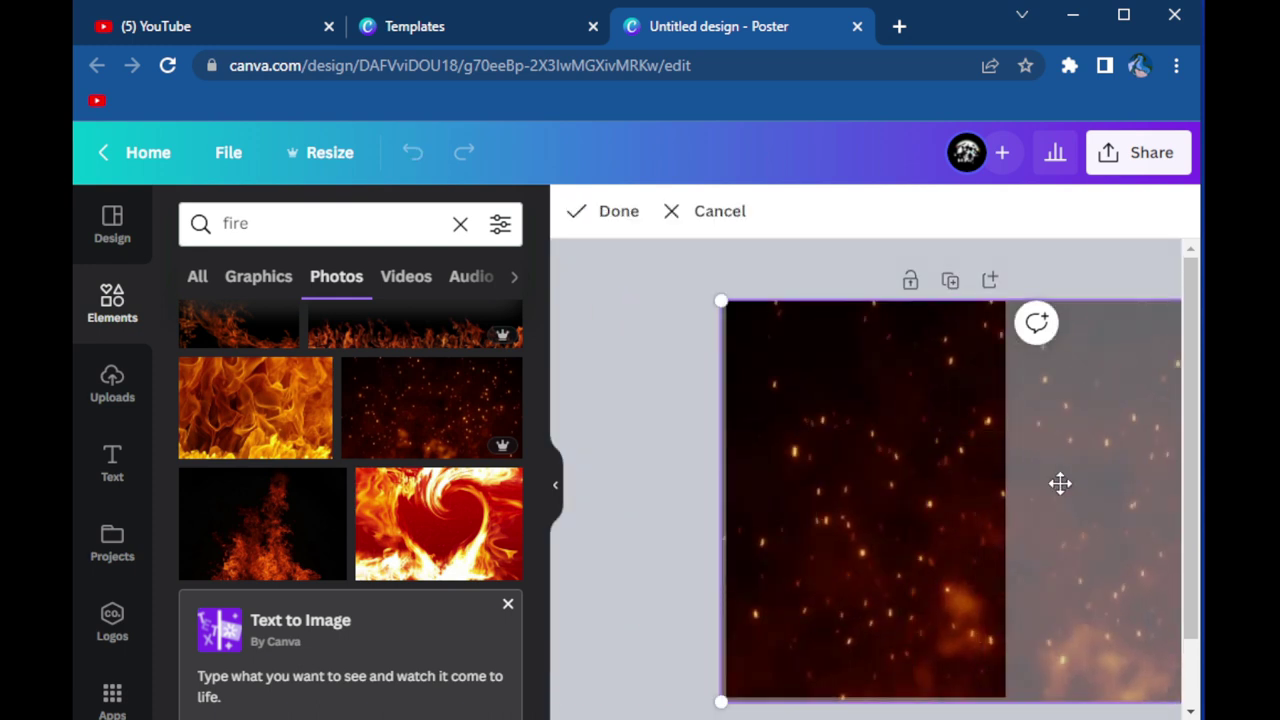
{"action": "left_click", "coordinate": [607, 214]}
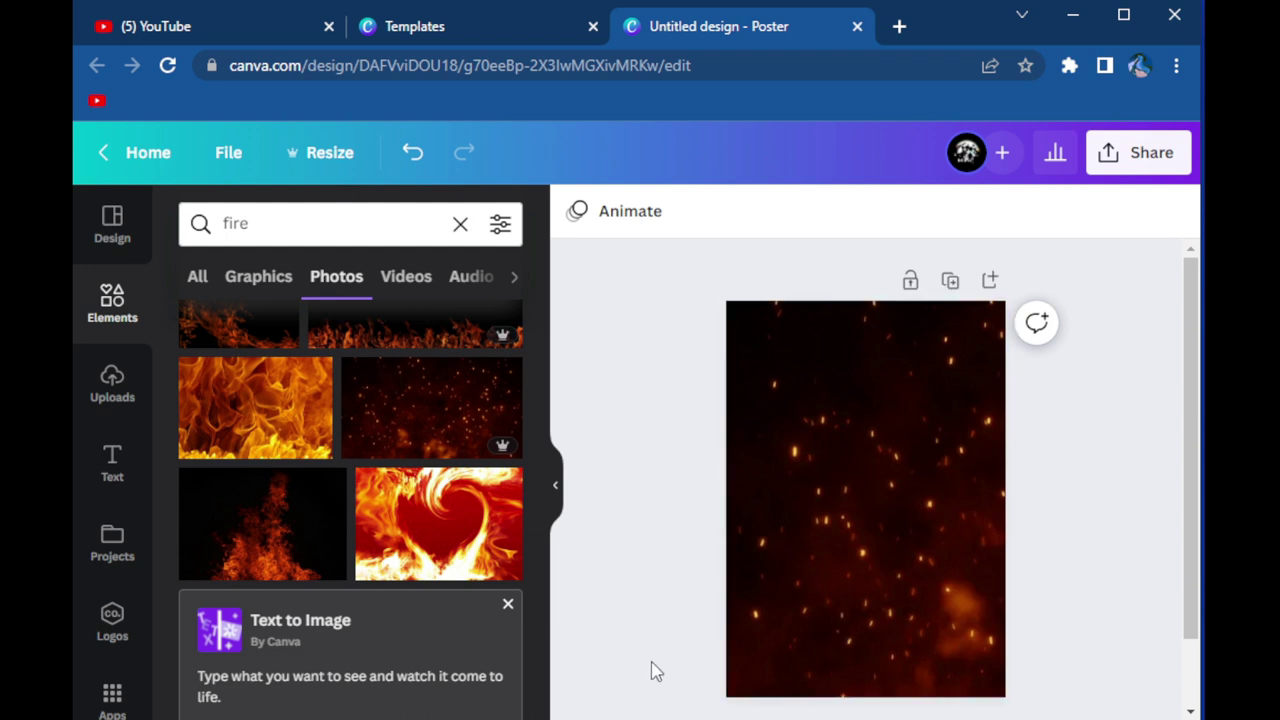
{"action": "left_click", "coordinate": [460, 224]}
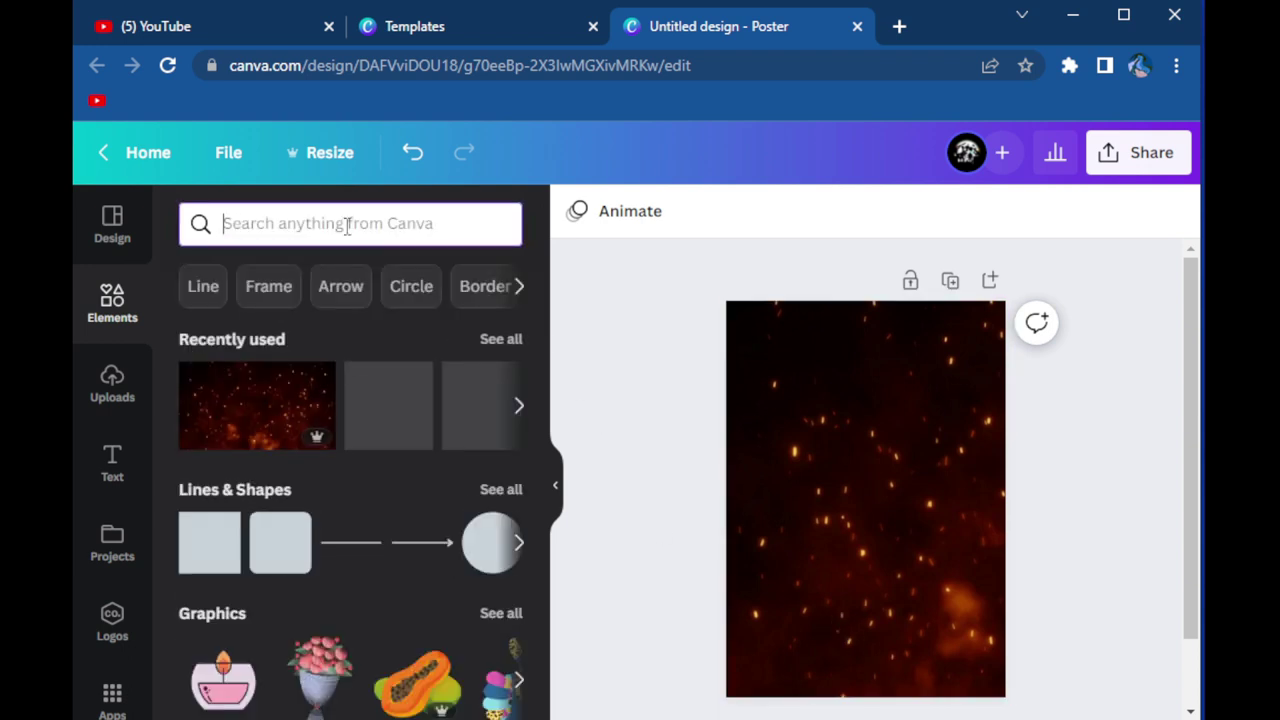
Step: Add the wood-floor photo from an Elements 'table' photo search
{"action": "type", "text": "ta"}
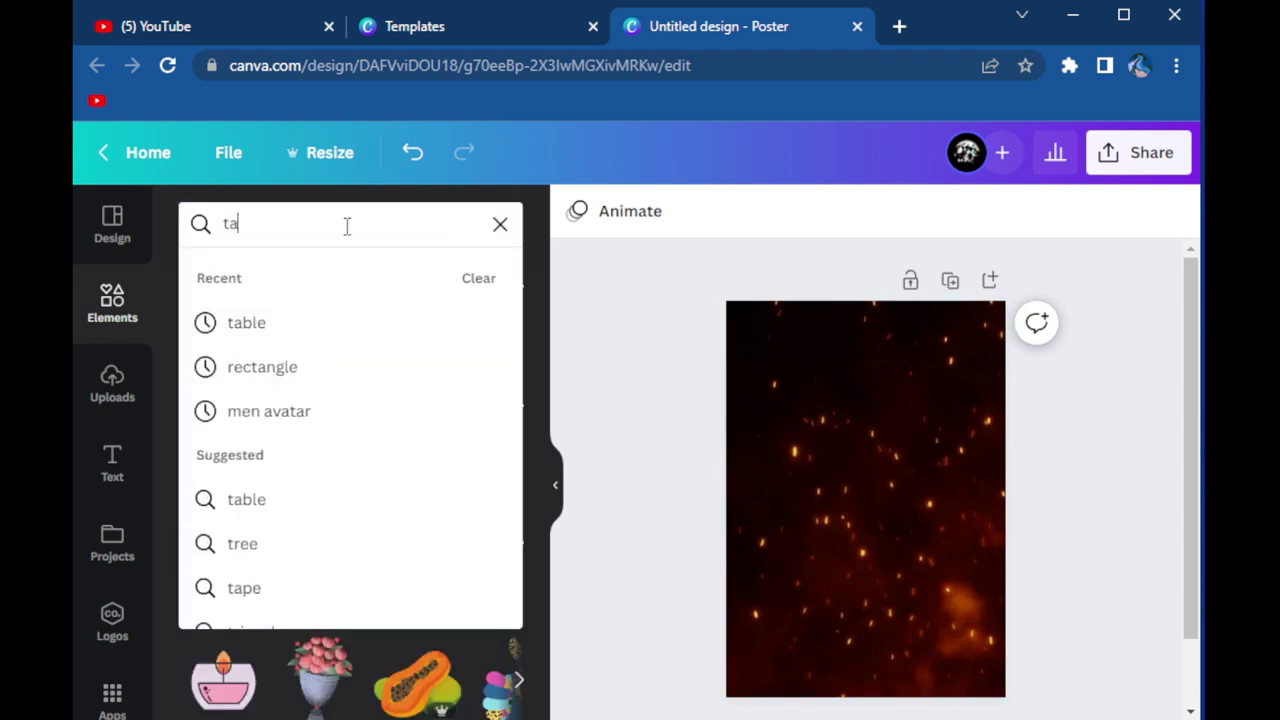
{"action": "type", "text": "ble"}
{"action": "key", "text": "Return"}
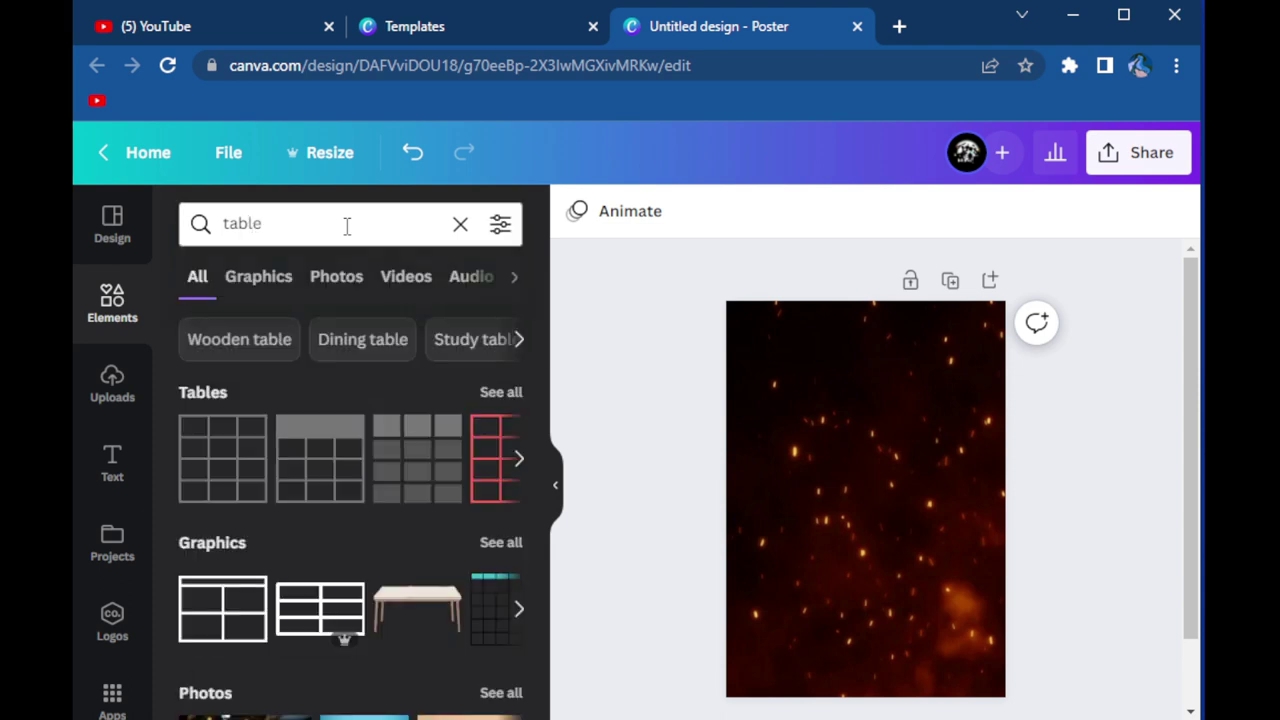
{"action": "left_click", "coordinate": [343, 281]}
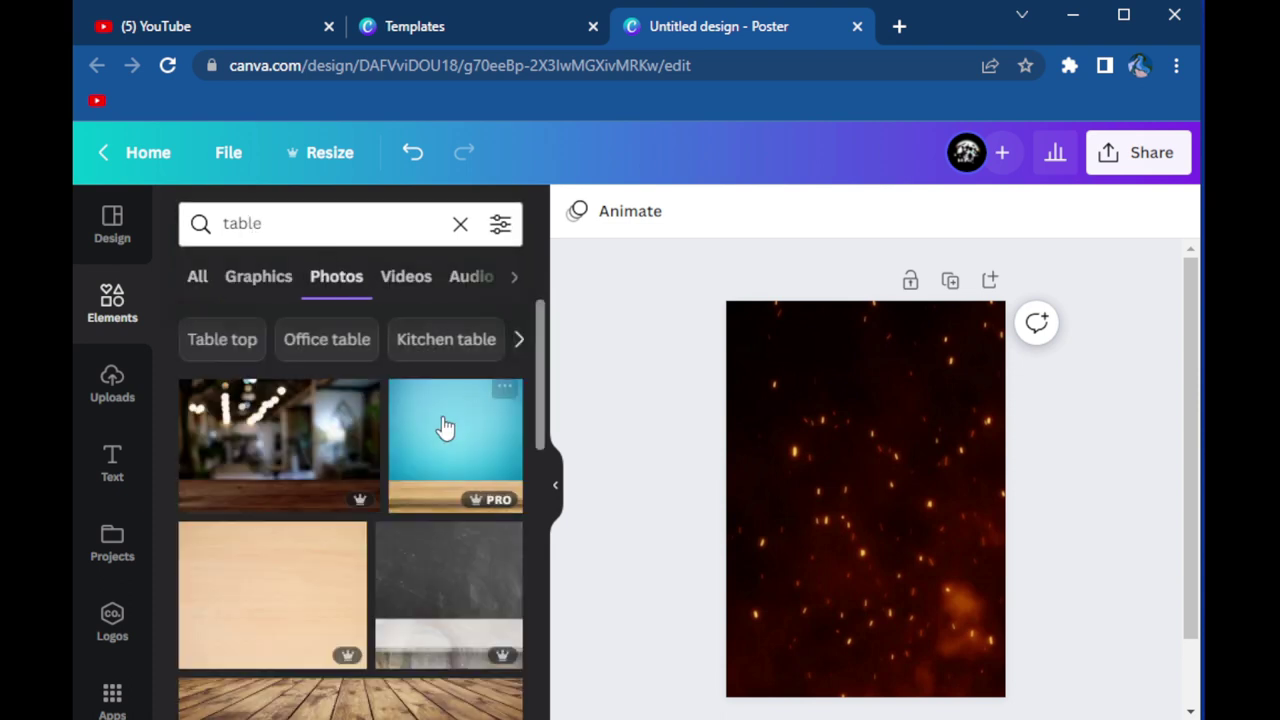
{"action": "scroll", "coordinate": [400, 435], "scroll_direction": "down", "scroll_amount": 3}
{"action": "scroll", "coordinate": [400, 435], "scroll_direction": "down", "scroll_amount": 3}
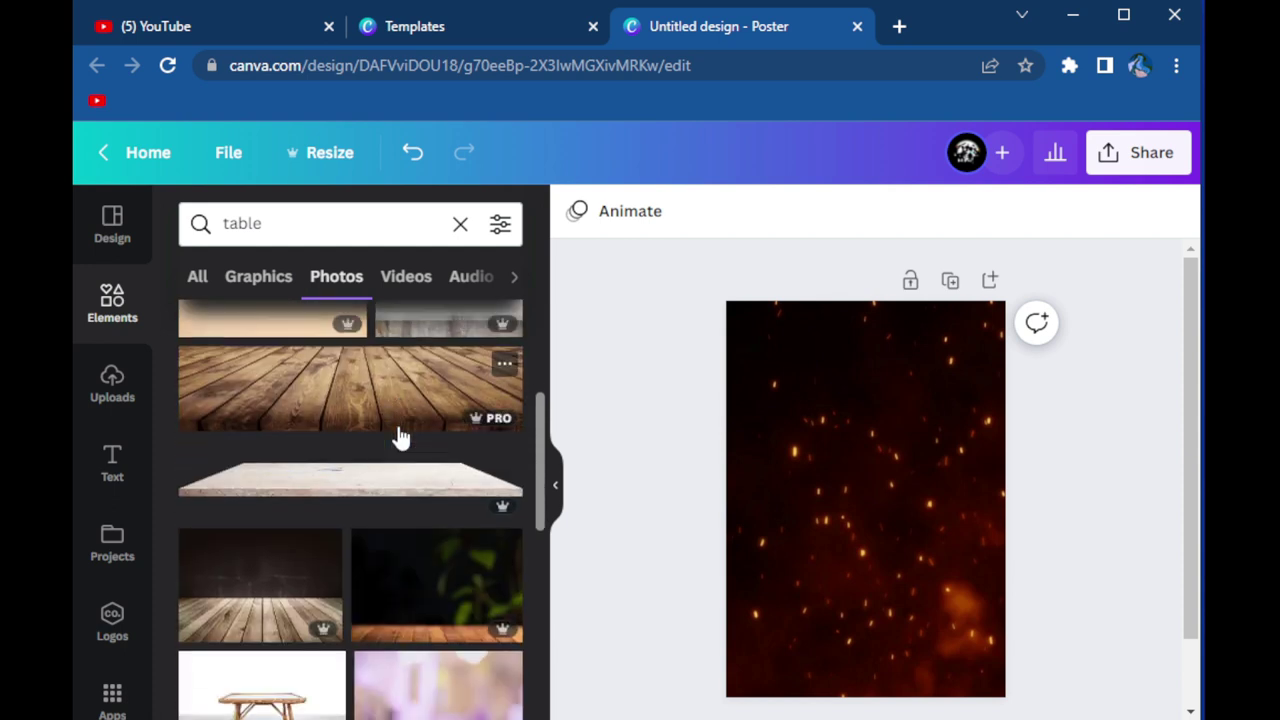
{"action": "scroll", "coordinate": [400, 435], "scroll_direction": "down", "scroll_amount": 3}
{"action": "mouse_move", "coordinate": [436, 585]}
{"action": "scroll", "coordinate": [388, 515], "scroll_direction": "up", "scroll_amount": 1}
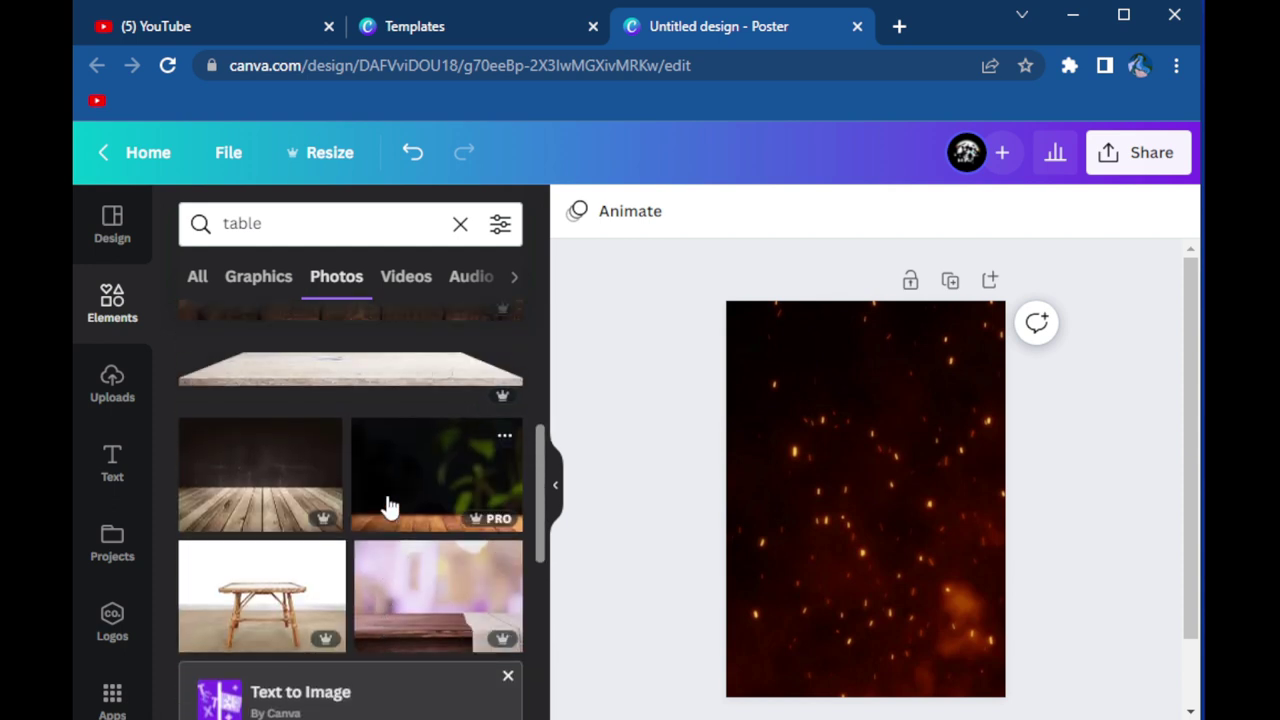
{"action": "scroll", "coordinate": [390, 500], "scroll_direction": "down", "scroll_amount": 1}
{"action": "scroll", "coordinate": [390, 500], "scroll_direction": "down", "scroll_amount": 2}
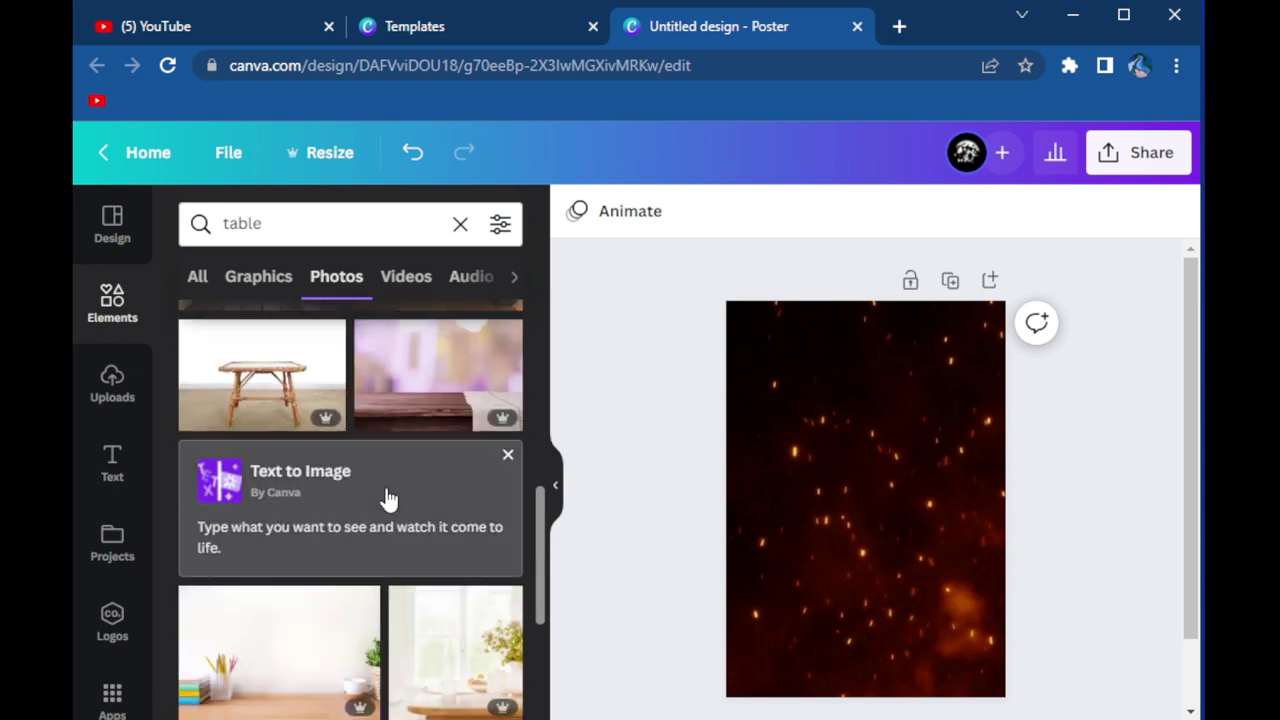
{"action": "scroll", "coordinate": [390, 500], "scroll_direction": "down", "scroll_amount": 1}
{"action": "scroll", "coordinate": [390, 500], "scroll_direction": "down", "scroll_amount": 2}
{"action": "scroll", "coordinate": [388, 497], "scroll_direction": "down", "scroll_amount": 2}
{"action": "scroll", "coordinate": [388, 497], "scroll_direction": "down", "scroll_amount": 1}
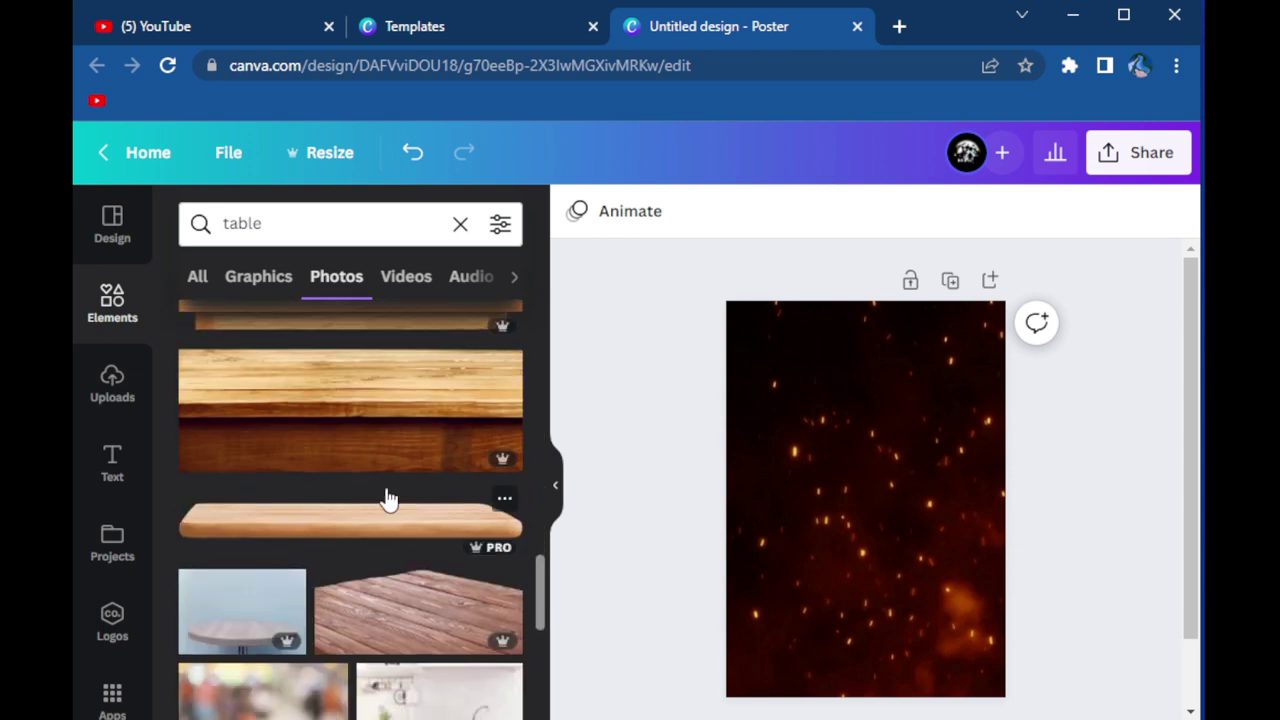
{"action": "scroll", "coordinate": [388, 497], "scroll_direction": "down", "scroll_amount": 1}
{"action": "scroll", "coordinate": [388, 497], "scroll_direction": "down", "scroll_amount": 1}
{"action": "scroll", "coordinate": [388, 497], "scroll_direction": "down", "scroll_amount": 2}
{"action": "scroll", "coordinate": [388, 497], "scroll_direction": "down", "scroll_amount": 2}
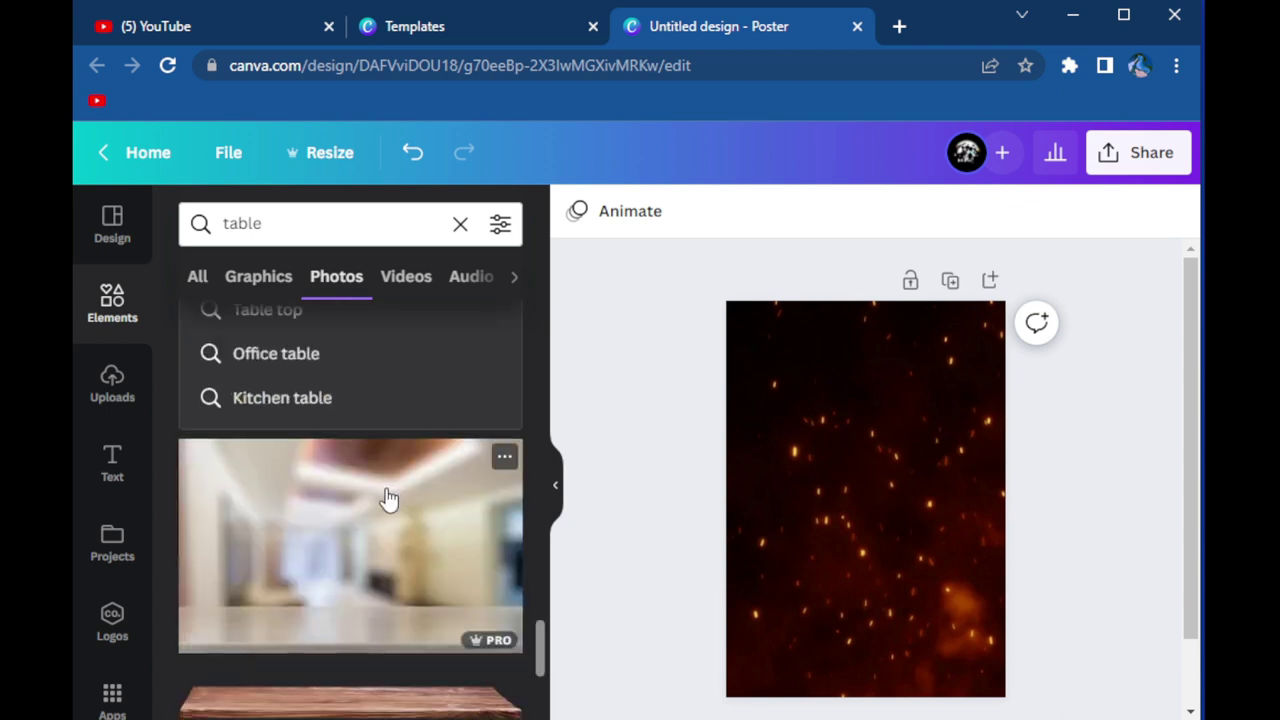
{"action": "scroll", "coordinate": [388, 497], "scroll_direction": "down", "scroll_amount": 2}
{"action": "scroll", "coordinate": [388, 497], "scroll_direction": "down", "scroll_amount": 1}
{"action": "scroll", "coordinate": [388, 497], "scroll_direction": "down", "scroll_amount": 2}
{"action": "scroll", "coordinate": [388, 497], "scroll_direction": "down", "scroll_amount": 2}
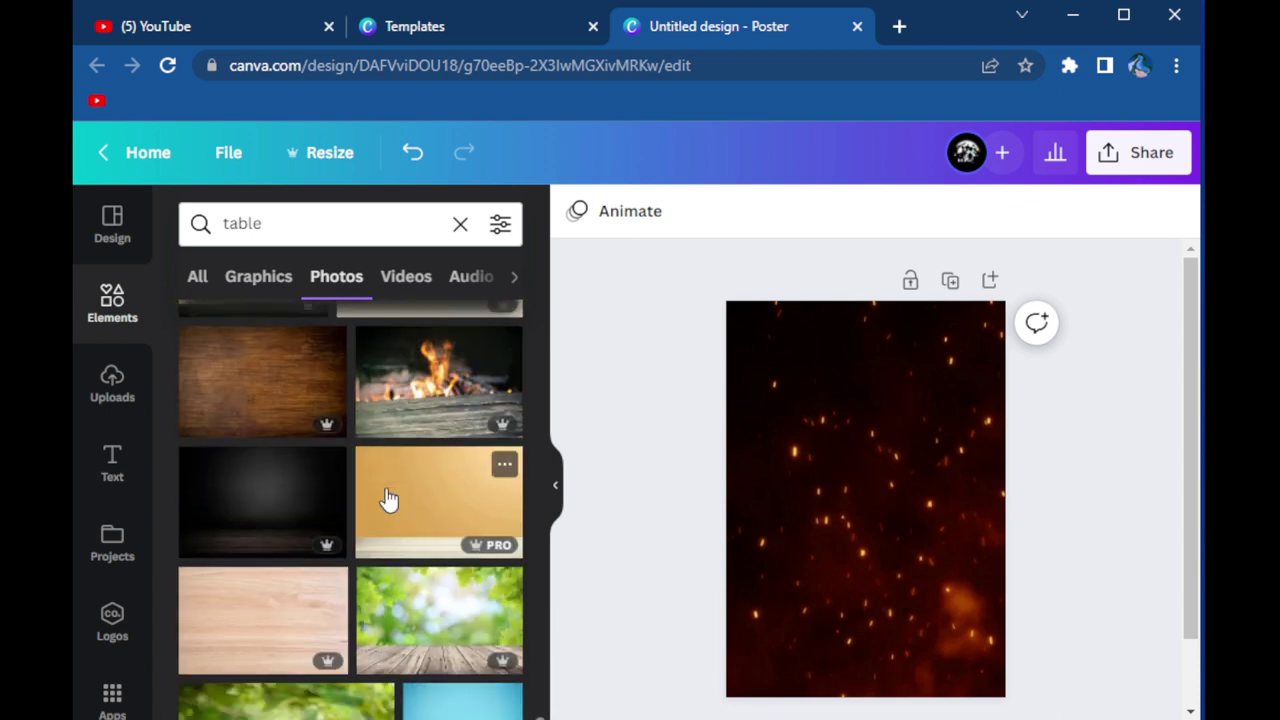
{"action": "scroll", "coordinate": [388, 497], "scroll_direction": "down", "scroll_amount": 2}
{"action": "scroll", "coordinate": [388, 497], "scroll_direction": "down", "scroll_amount": 2}
{"action": "scroll", "coordinate": [386, 497], "scroll_direction": "down", "scroll_amount": 2}
{"action": "scroll", "coordinate": [386, 497], "scroll_direction": "down", "scroll_amount": 2}
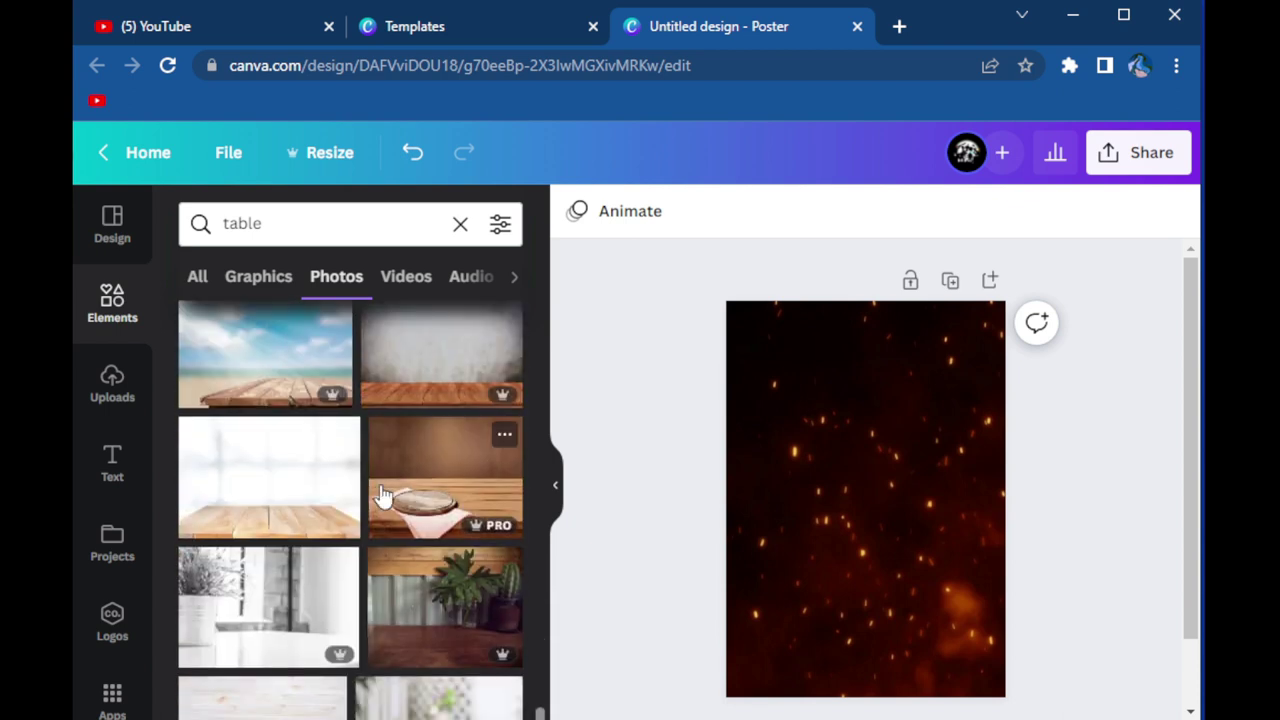
{"action": "scroll", "coordinate": [386, 497], "scroll_direction": "down", "scroll_amount": 2}
{"action": "scroll", "coordinate": [386, 497], "scroll_direction": "down", "scroll_amount": 2}
{"action": "scroll", "coordinate": [382, 494], "scroll_direction": "down", "scroll_amount": 2}
{"action": "scroll", "coordinate": [360, 480], "scroll_direction": "down", "scroll_amount": 2}
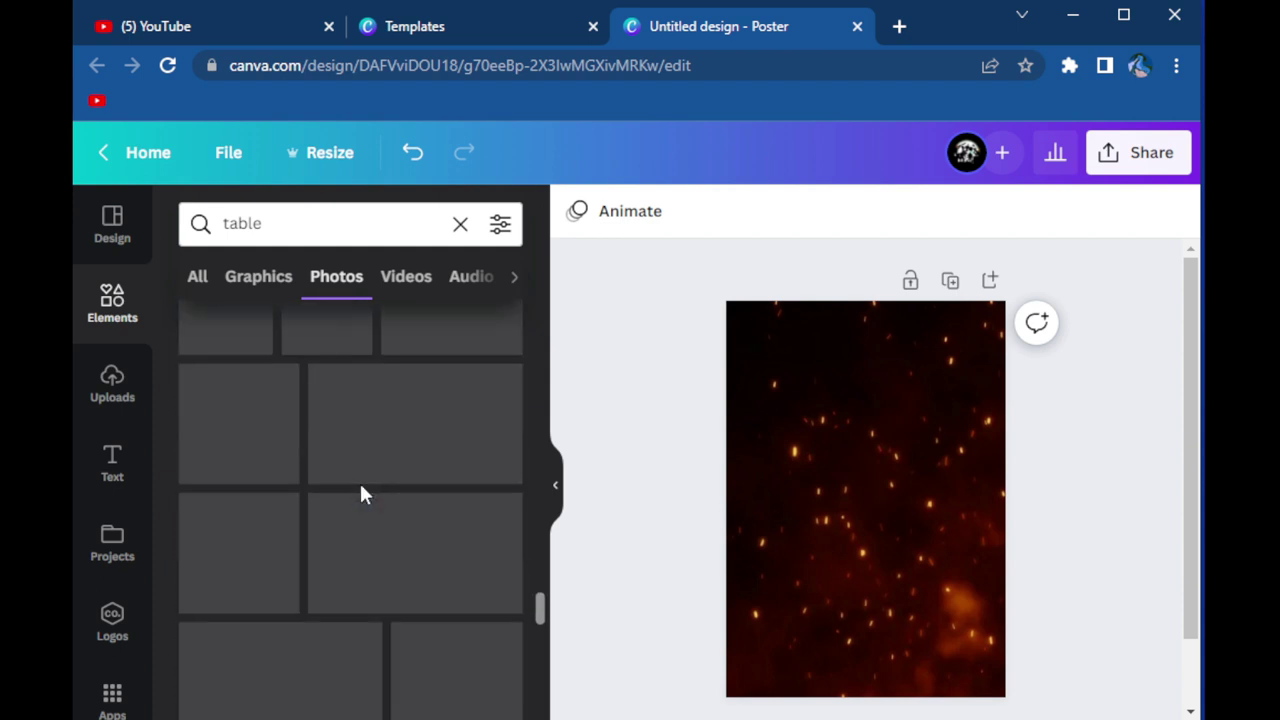
{"action": "scroll", "coordinate": [360, 480], "scroll_direction": "down", "scroll_amount": 2}
{"action": "scroll", "coordinate": [362, 492], "scroll_direction": "down", "scroll_amount": 2}
{"action": "scroll", "coordinate": [361, 489], "scroll_direction": "down", "scroll_amount": 2}
{"action": "scroll", "coordinate": [361, 489], "scroll_direction": "down", "scroll_amount": 2}
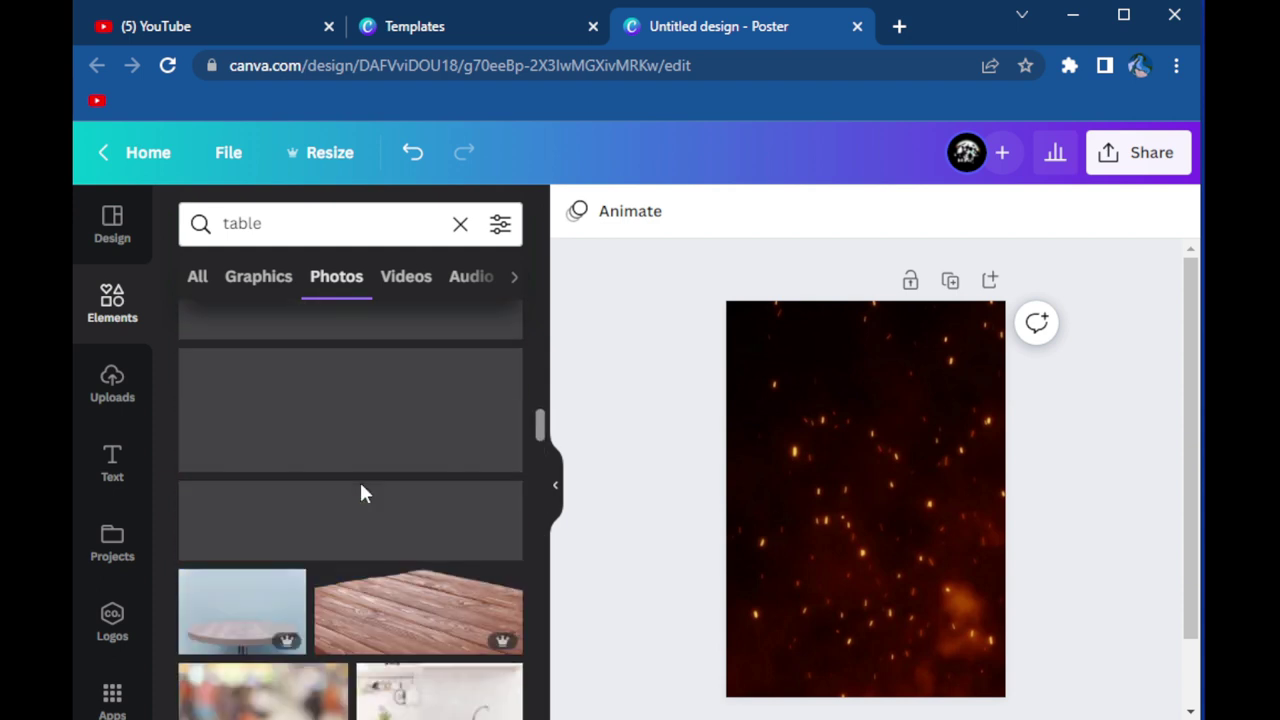
{"action": "scroll", "coordinate": [361, 489], "scroll_direction": "down", "scroll_amount": 2}
{"action": "scroll", "coordinate": [361, 489], "scroll_direction": "down", "scroll_amount": 2}
{"action": "scroll", "coordinate": [362, 492], "scroll_direction": "up", "scroll_amount": 3}
{"action": "scroll", "coordinate": [237, 486], "scroll_direction": "up", "scroll_amount": 1}
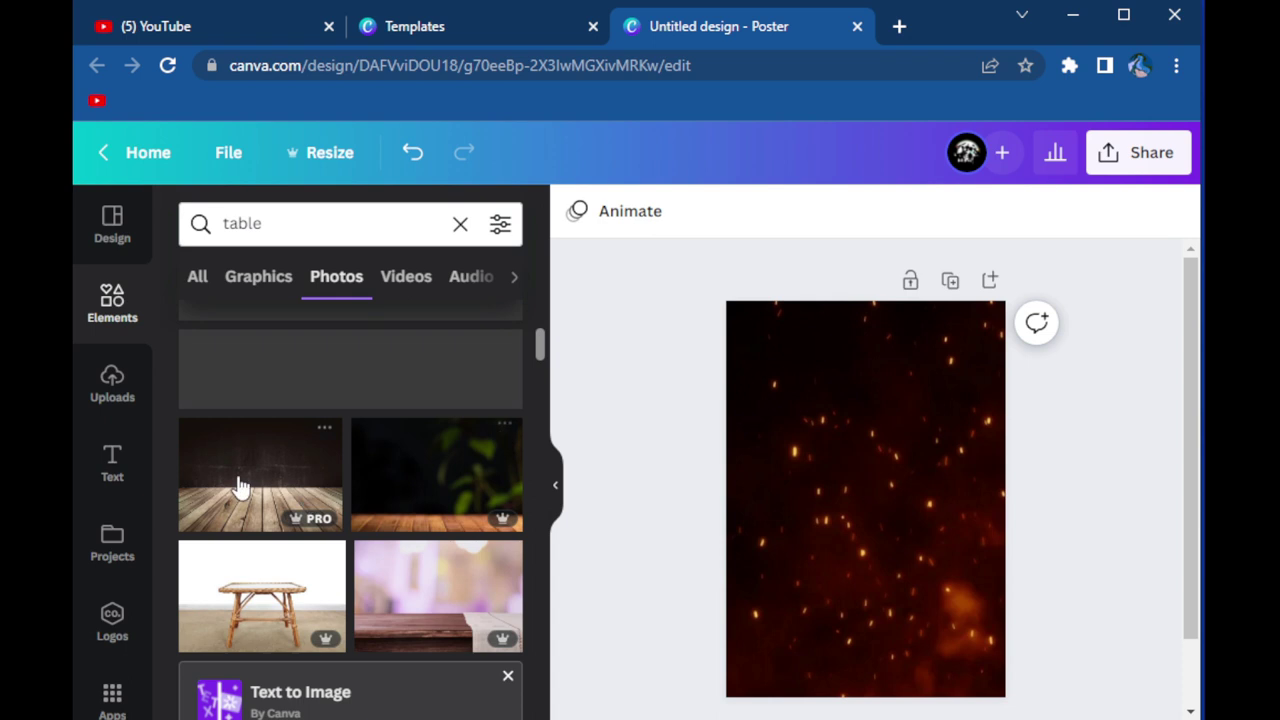
{"action": "left_click", "coordinate": [211, 465]}
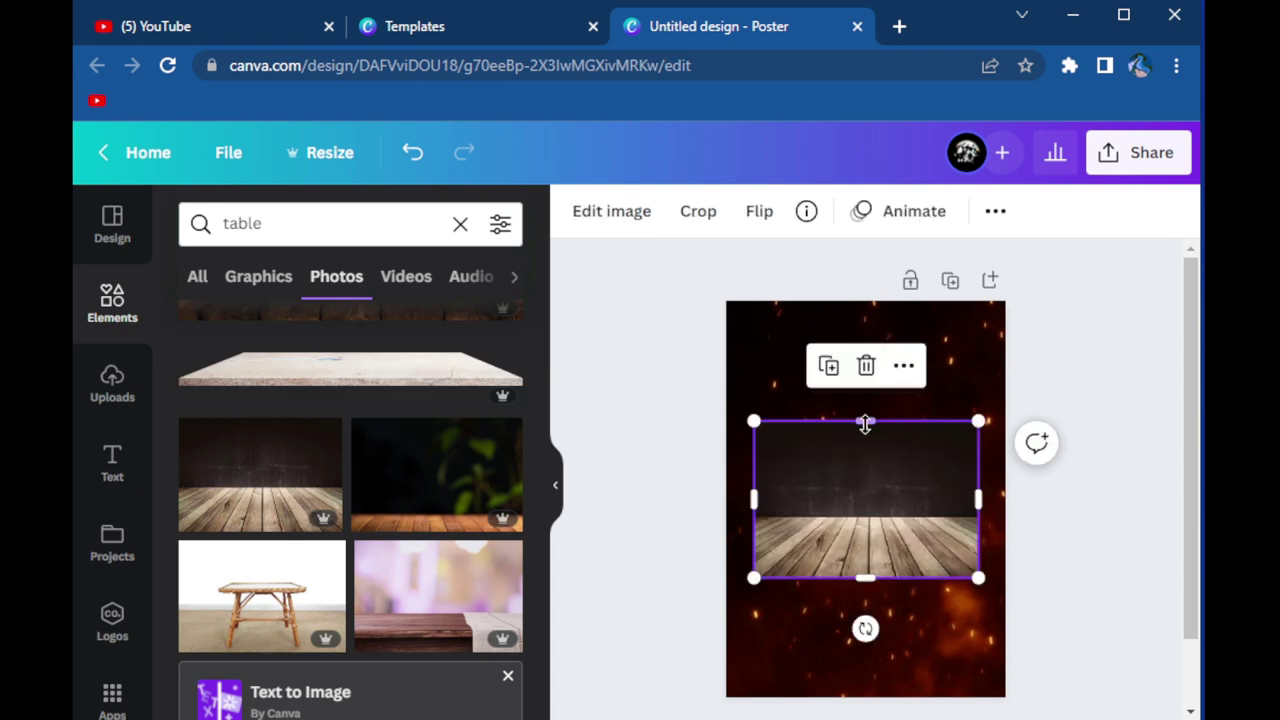
Step: Crop the floor photo to a thin full-width strip along the poster's bottom edge
{"action": "left_click_drag", "start_coordinate": [865, 424], "coordinate": [865, 517]}
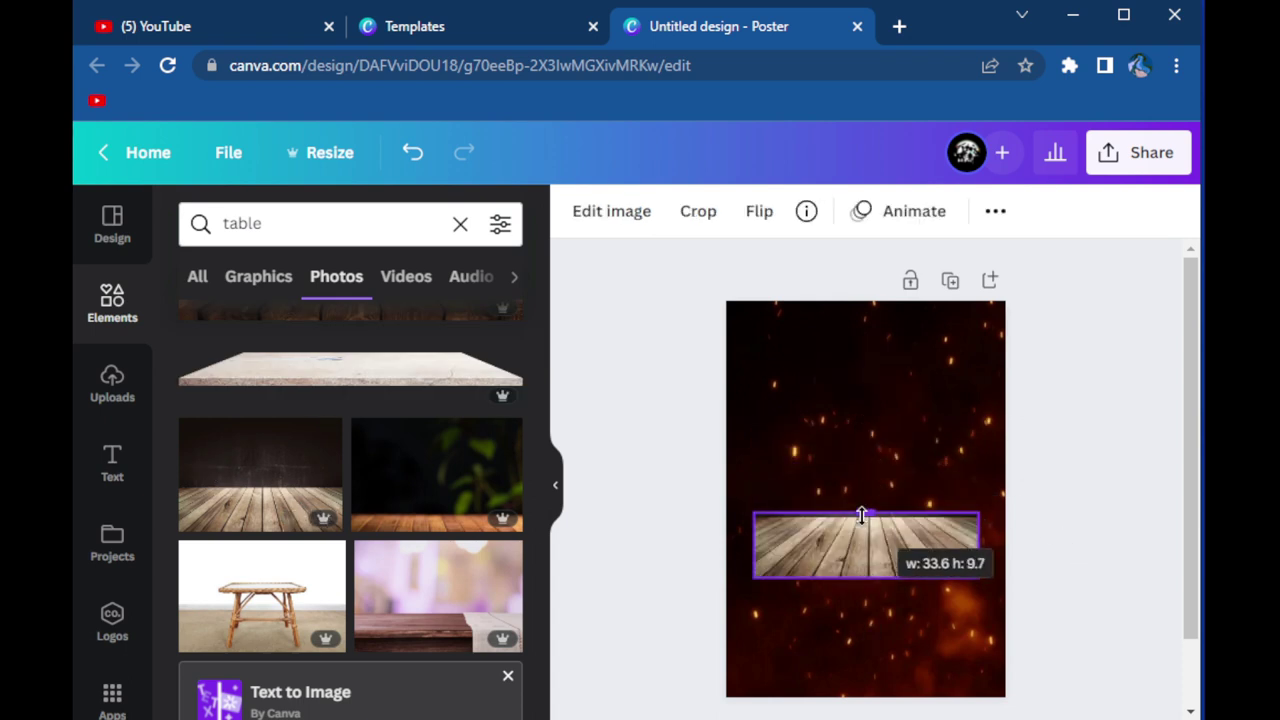
{"action": "left_click_drag", "start_coordinate": [756, 539], "coordinate": [726, 539]}
{"action": "left_click_drag", "start_coordinate": [978, 545], "coordinate": [994, 534]}
{"action": "left_click_drag", "start_coordinate": [865, 577], "coordinate": [863, 667]}
{"action": "left_click", "coordinate": [698, 611]}
{"action": "left_click_drag", "start_coordinate": [814, 614], "coordinate": [814, 639]}
{"action": "left_click", "coordinate": [652, 585]}
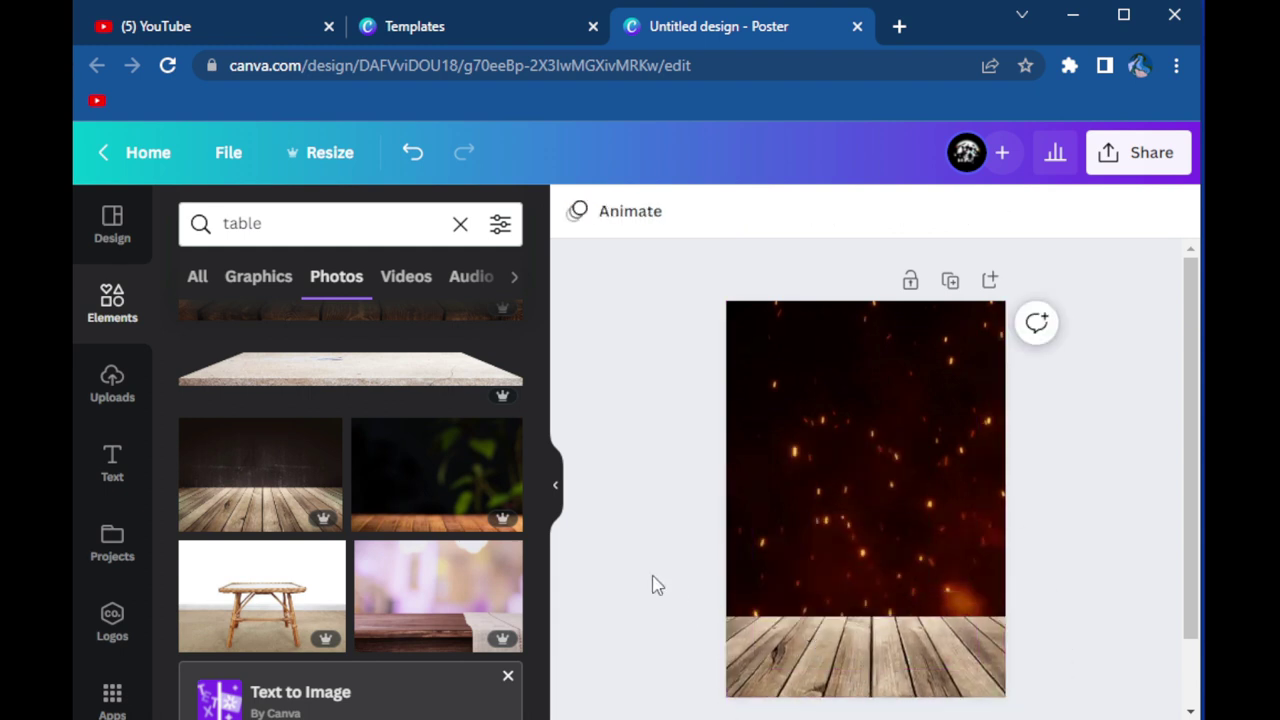
{"action": "left_click", "coordinate": [460, 223]}
{"action": "left_click", "coordinate": [930, 645]}
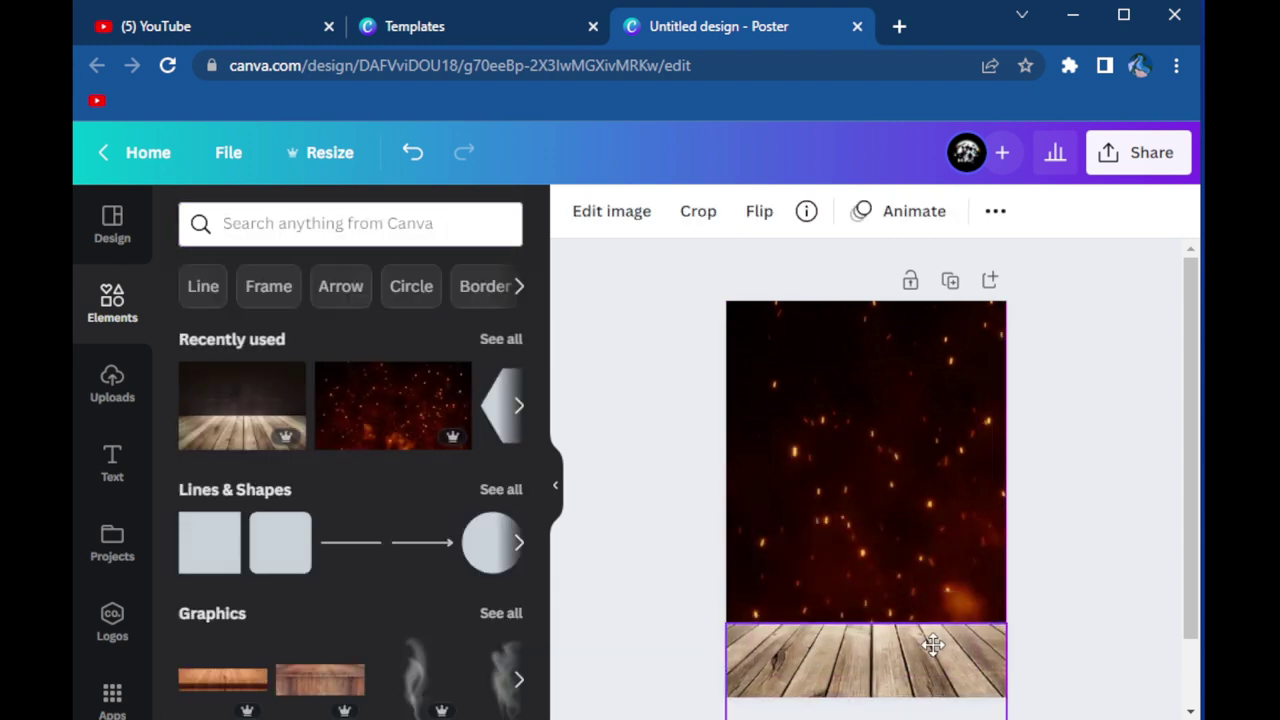
Step: Add a burger photo from a 'burger' photo search, standing on the wooden floor
{"action": "left_click", "coordinate": [336, 224]}
{"action": "type", "text": "burger"}
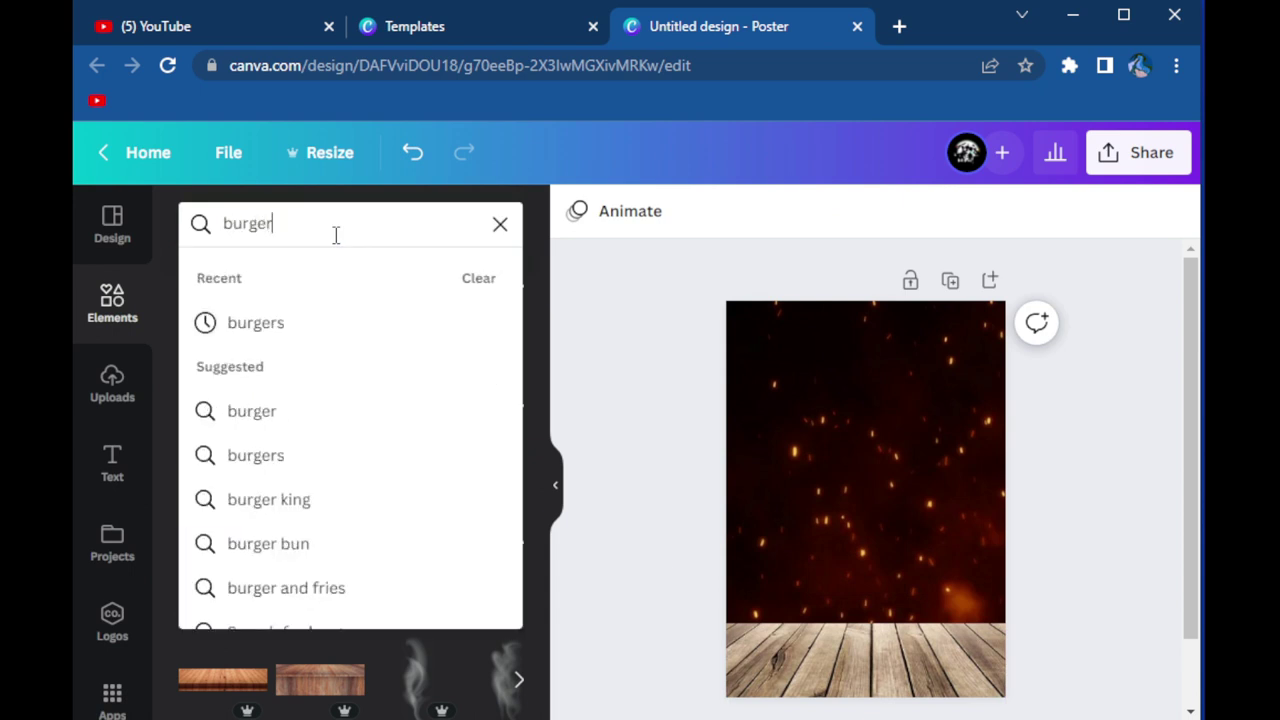
{"action": "key", "text": "Return"}
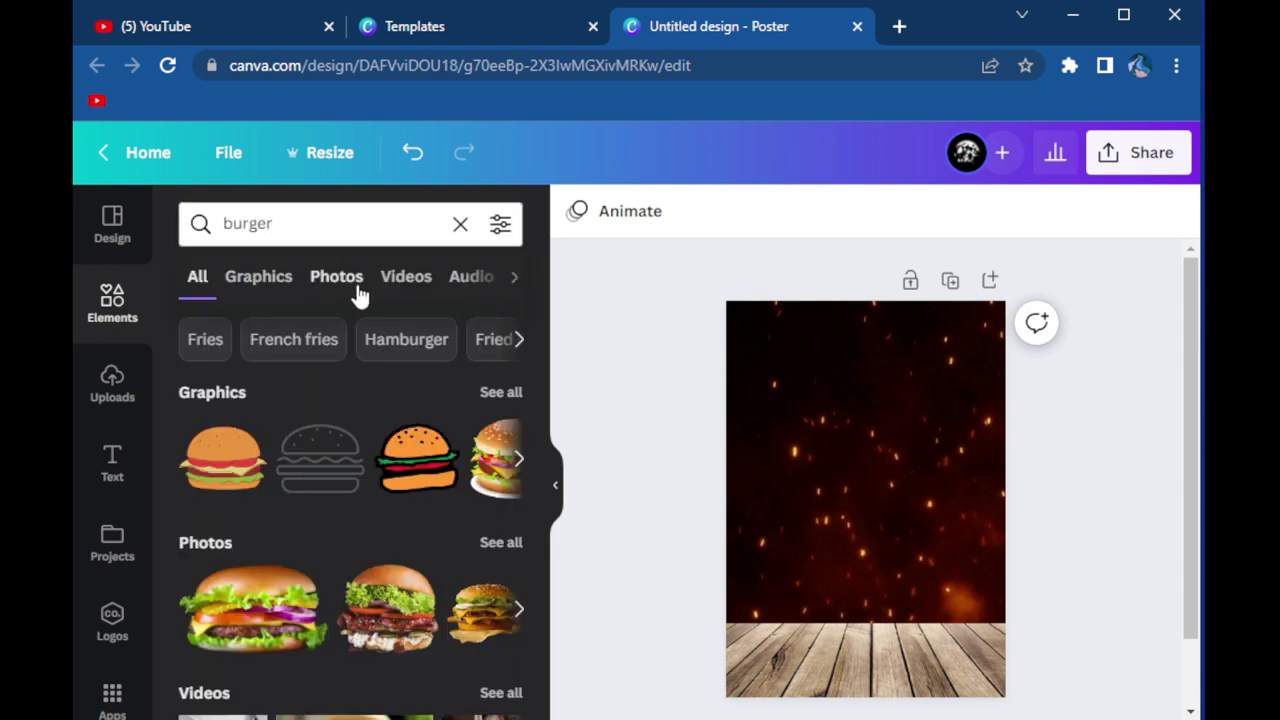
{"action": "left_click", "coordinate": [336, 276]}
{"action": "left_click", "coordinate": [455, 435]}
{"action": "left_click_drag", "start_coordinate": [928, 520], "coordinate": [930, 576]}
{"action": "left_click", "coordinate": [626, 574]}
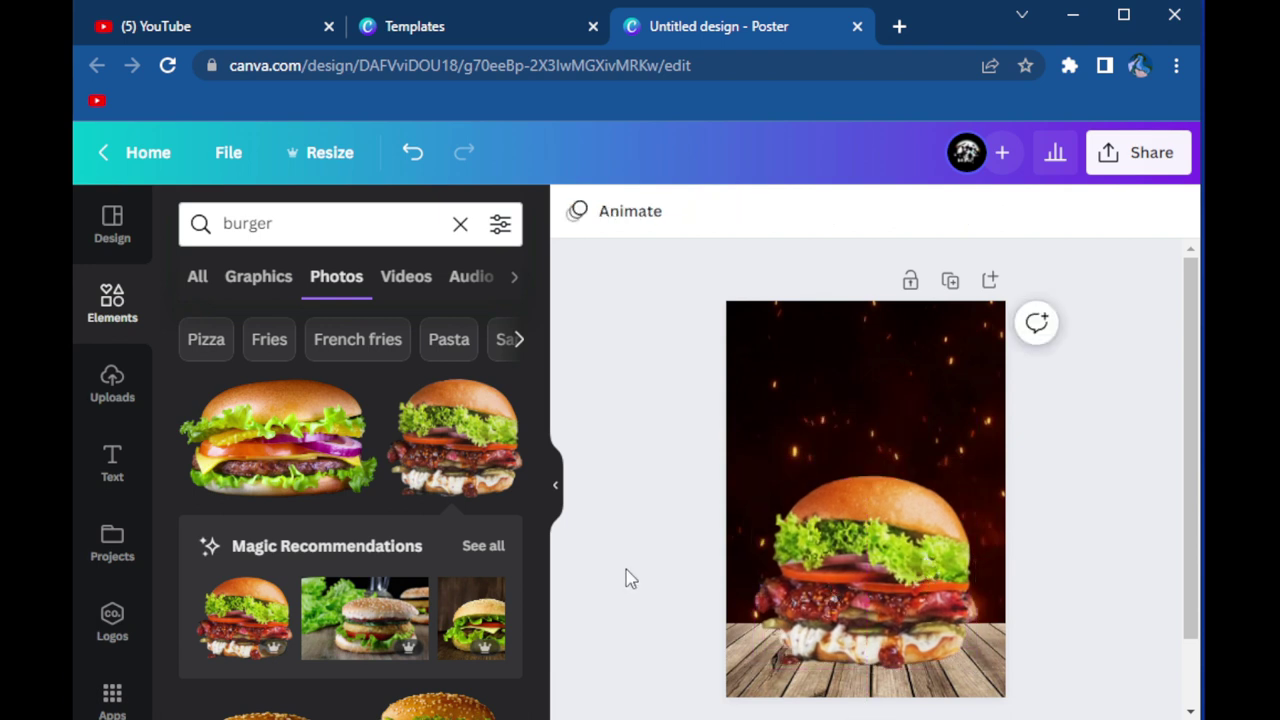
Step: Lower the burger photo's saturation using the Edit image > Adjust sliders
{"action": "left_click", "coordinate": [771, 483]}
{"action": "left_click", "coordinate": [612, 211]}
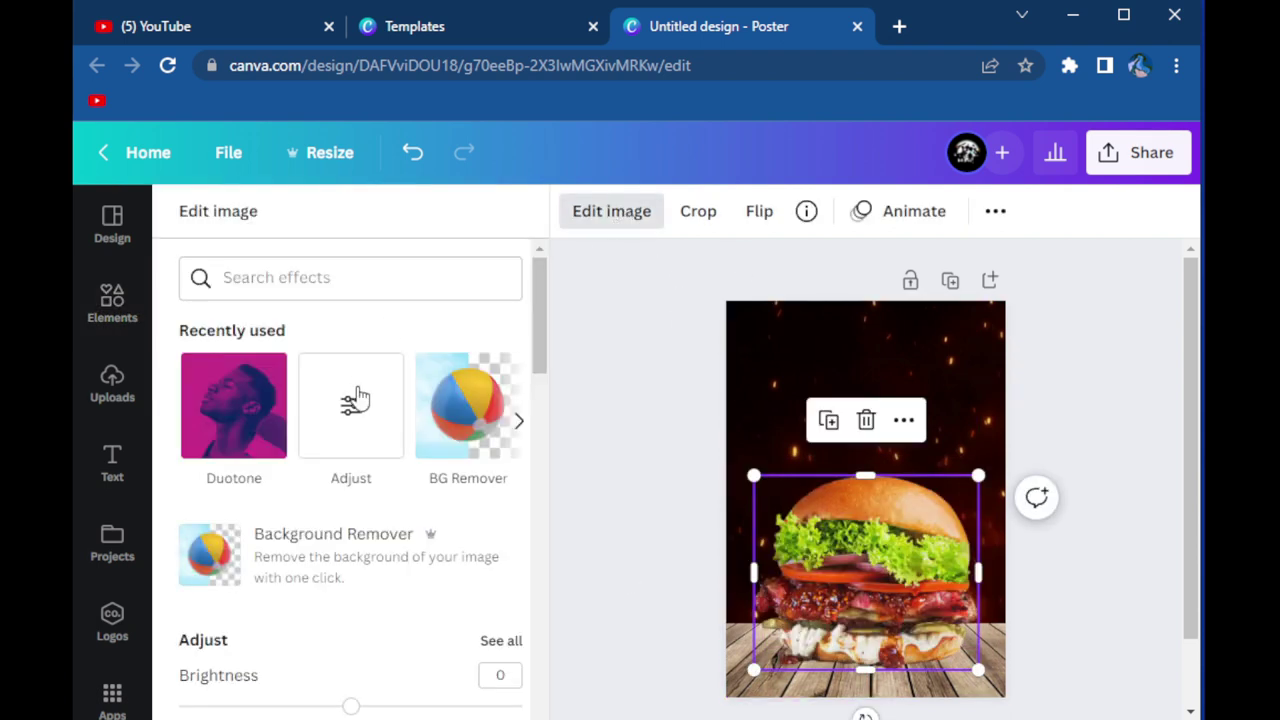
{"action": "left_click", "coordinate": [372, 418]}
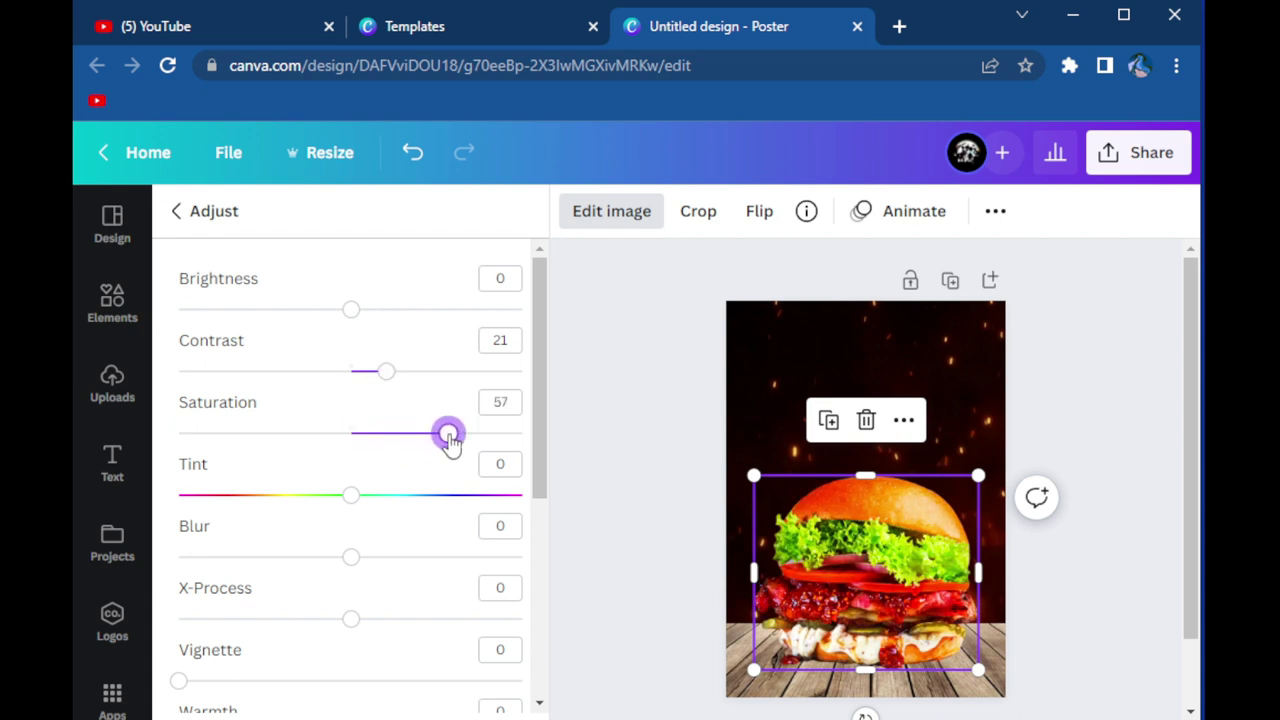
{"action": "left_click_drag", "start_coordinate": [466, 436], "coordinate": [401, 434]}
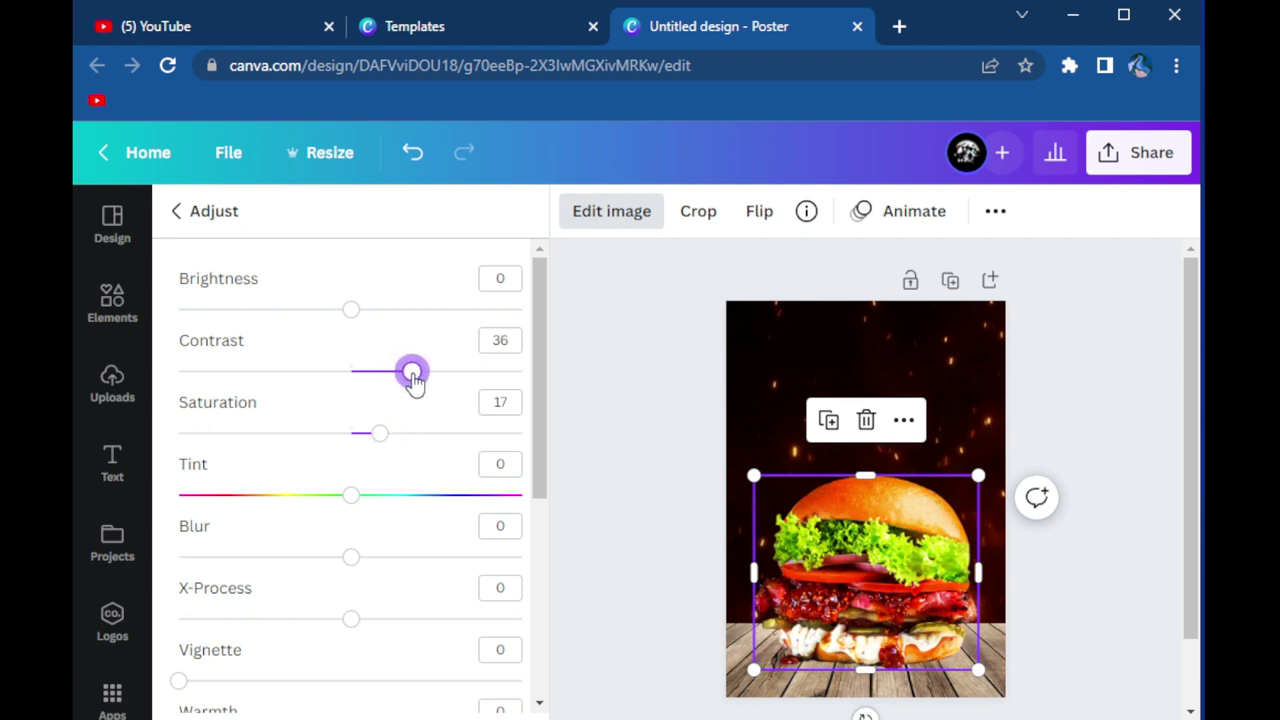
{"action": "left_click", "coordinate": [672, 471]}
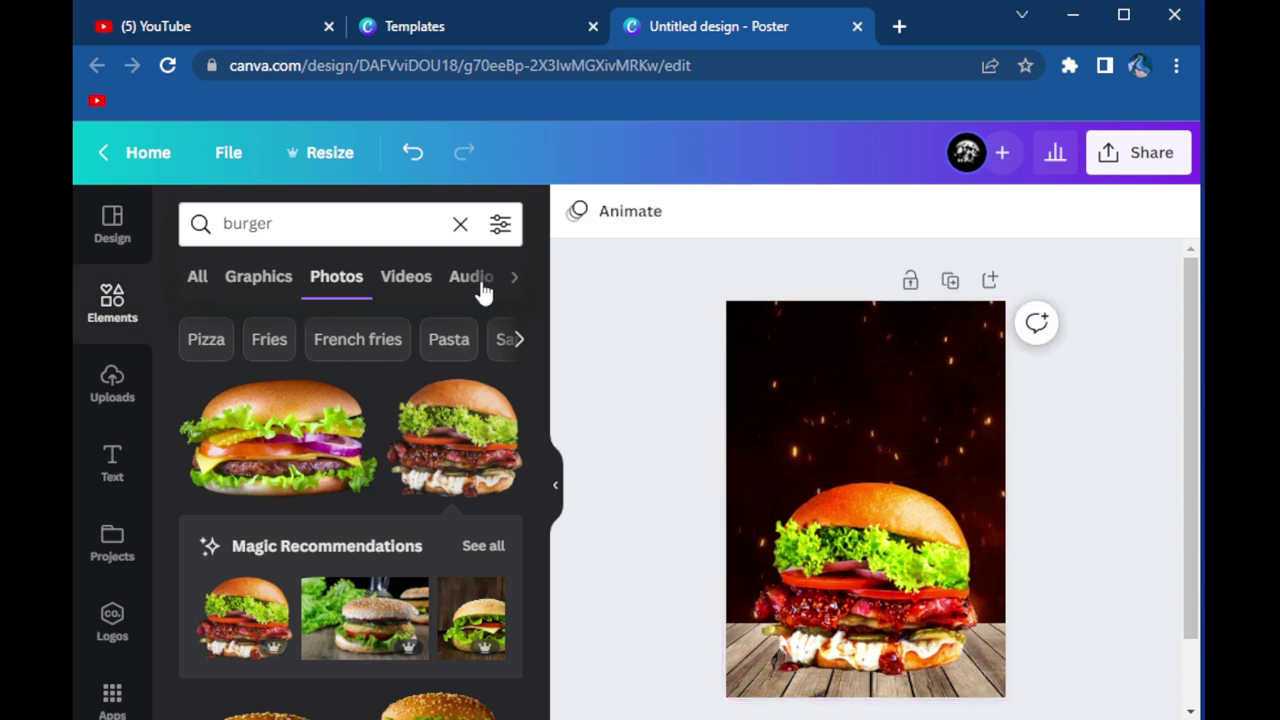
Step: Add a soft shadow graphic from a 'shadow' search at the burger's base, brought to front
{"action": "left_click", "coordinate": [460, 223]}
{"action": "type", "text": "shadow"}
{"action": "key", "text": "Return"}
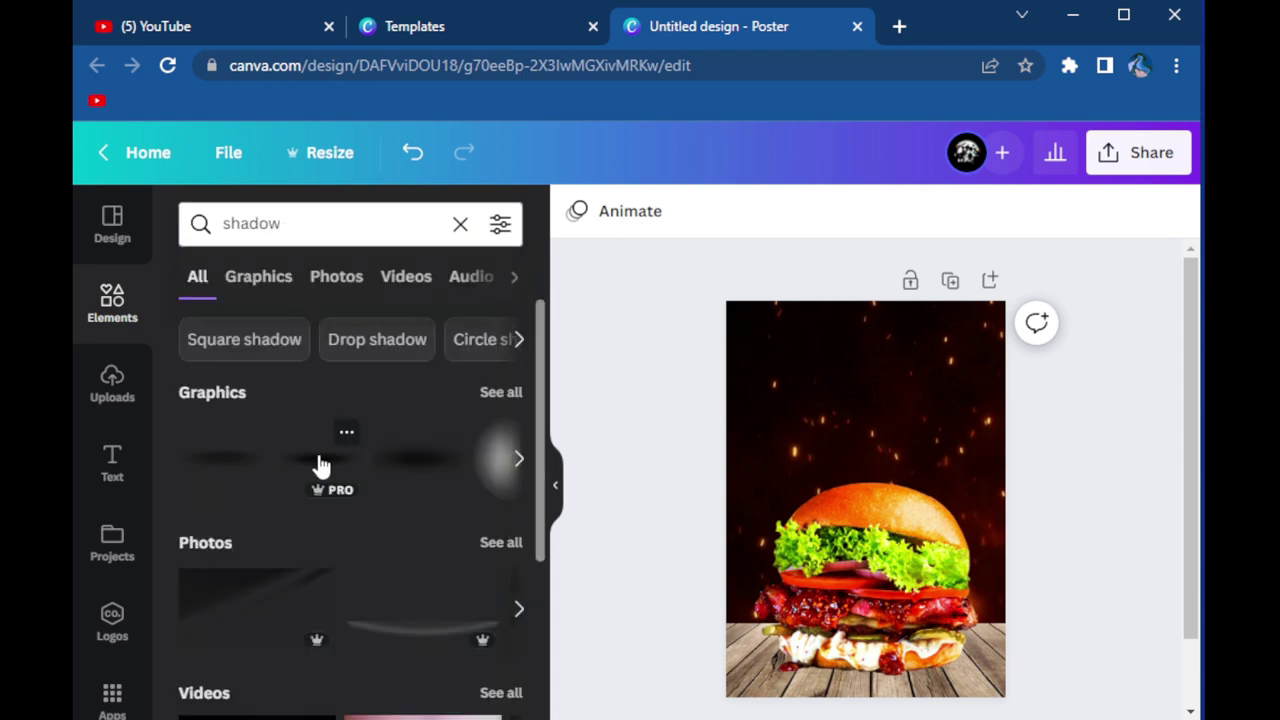
{"action": "left_click", "coordinate": [320, 463]}
{"action": "left_click_drag", "start_coordinate": [882, 515], "coordinate": [870, 668]}
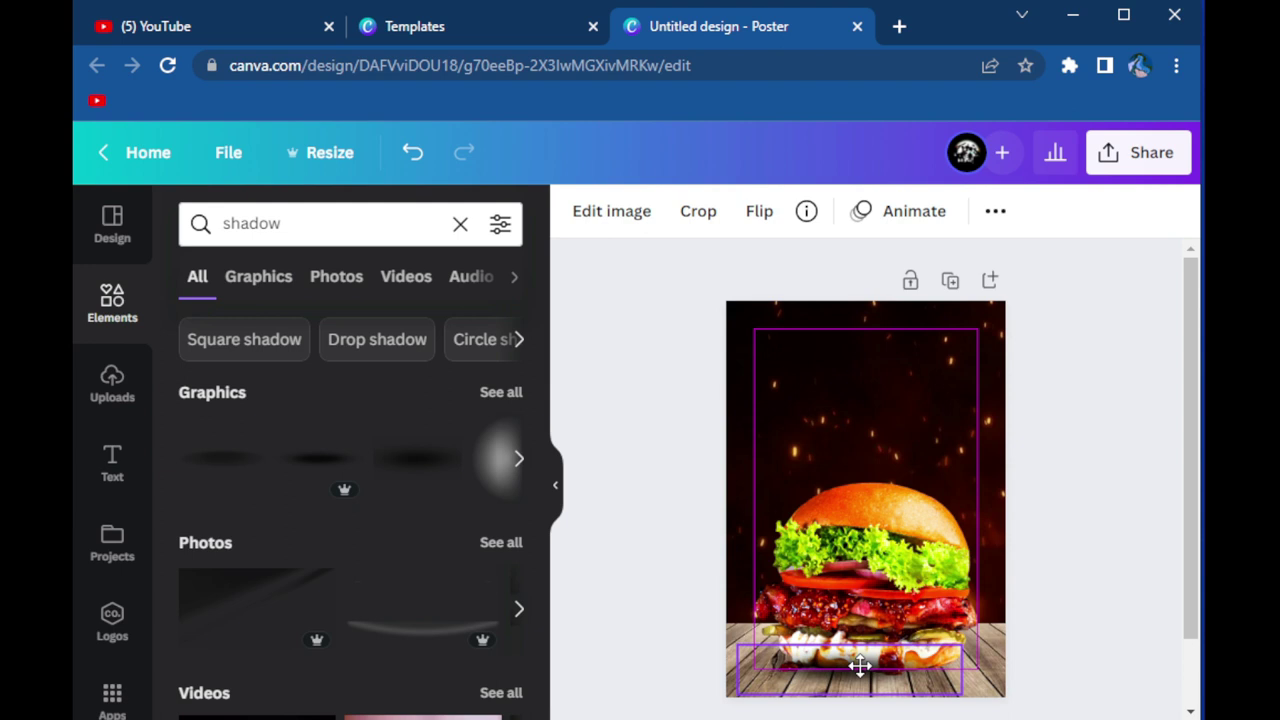
{"action": "left_click_drag", "start_coordinate": [860, 666], "coordinate": [868, 672]}
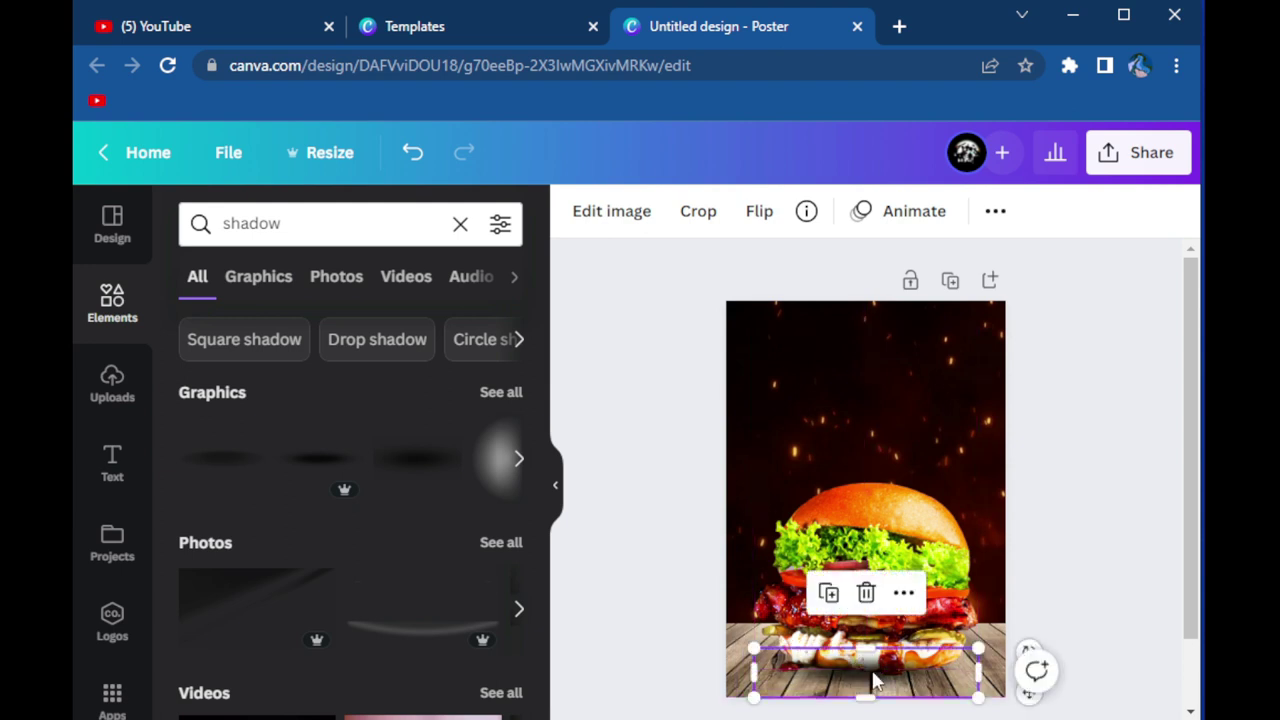
{"action": "right_click", "coordinate": [873, 680]}
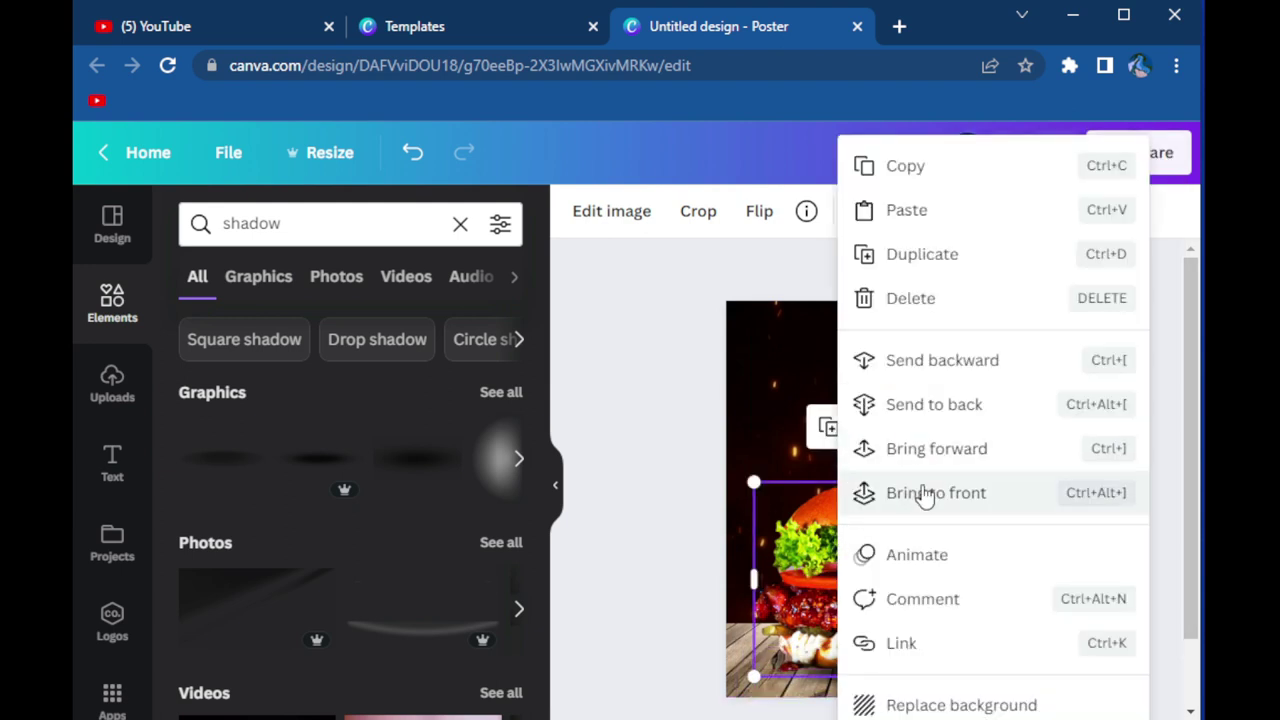
{"action": "left_click", "coordinate": [923, 491]}
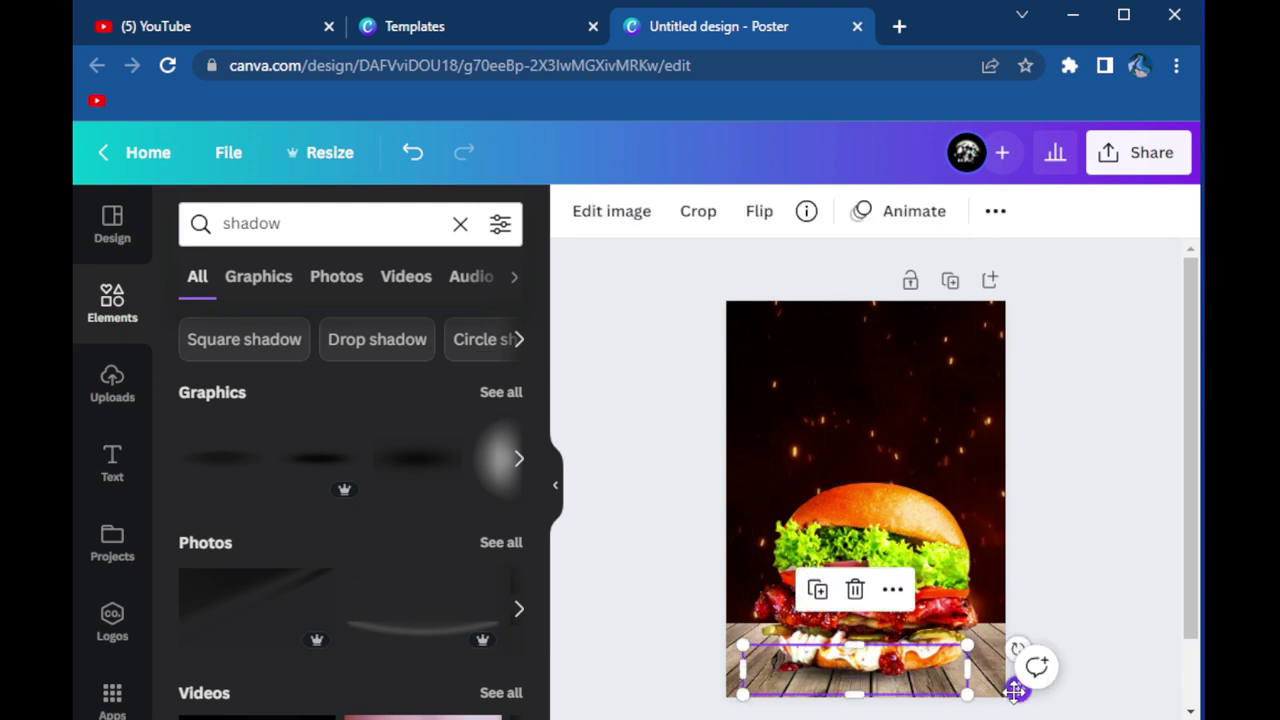
Step: Nudge the shadow right and set its transparency to 60
{"action": "mouse_move", "coordinate": [1020, 690]}
{"action": "left_mouse_down"}
{"action": "mouse_move", "coordinate": [1043, 698]}
{"action": "mouse_move", "coordinate": [1008, 692]}
{"action": "left_mouse_up"}
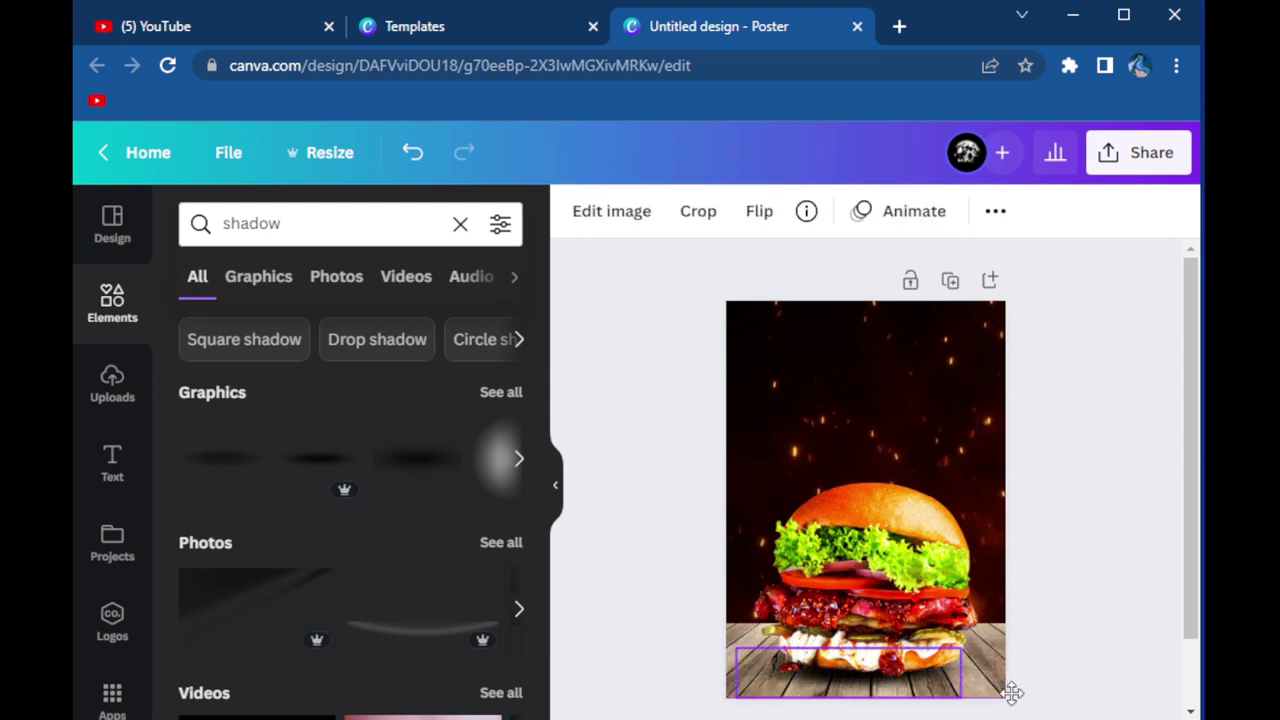
{"action": "left_click", "coordinate": [996, 211]}
{"action": "left_click", "coordinate": [890, 264]}
{"action": "left_click_drag", "start_coordinate": [880, 352], "coordinate": [853, 357]}
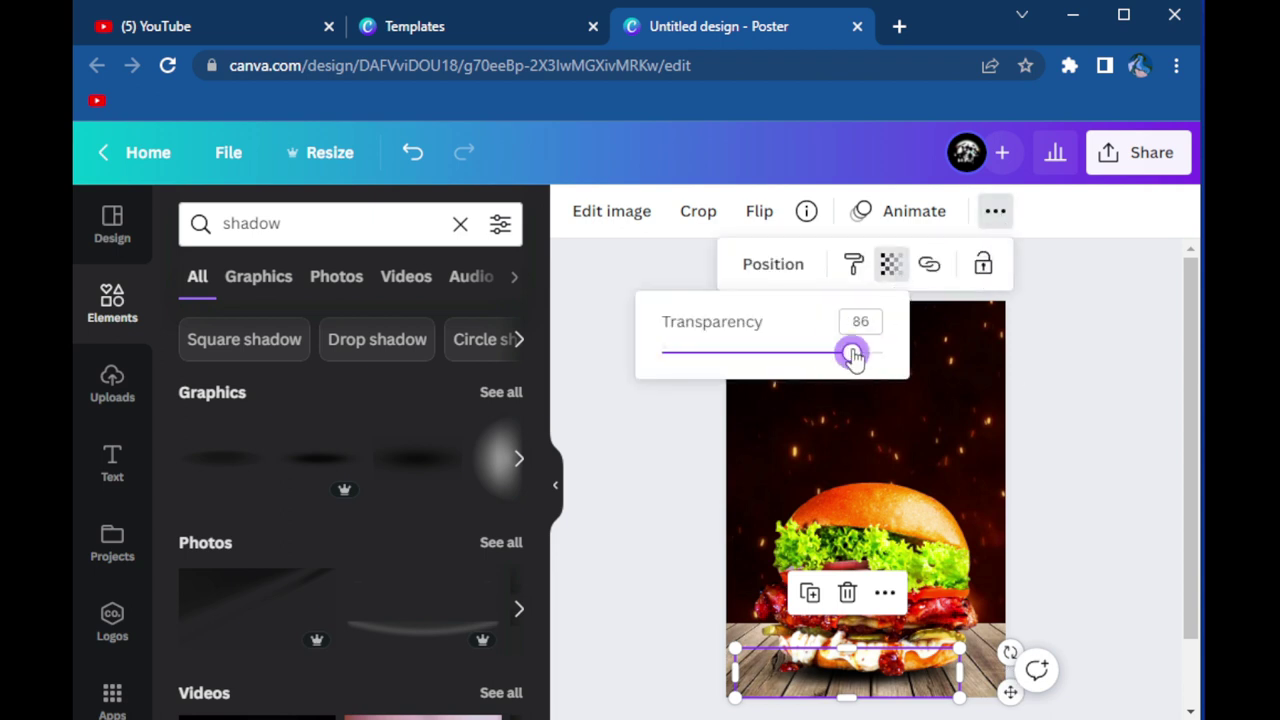
{"action": "left_click", "coordinate": [676, 470]}
{"action": "left_click", "coordinate": [460, 223]}
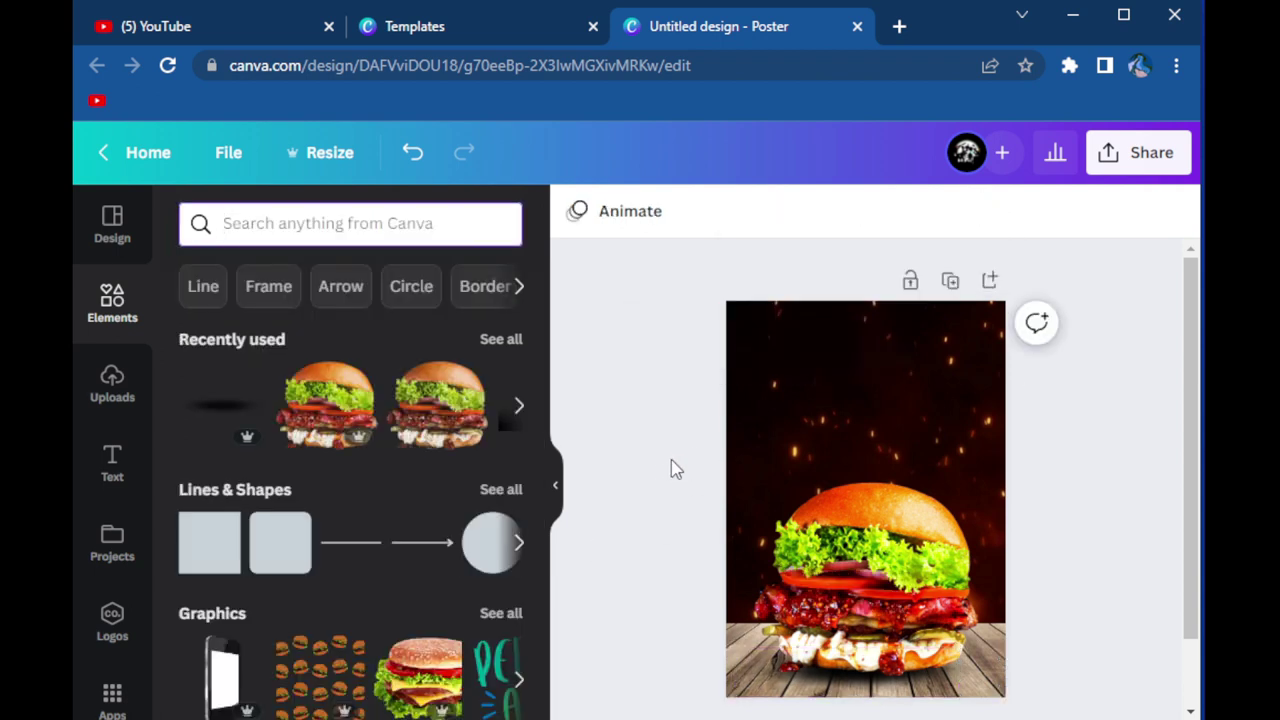
{"action": "left_click", "coordinate": [246, 223]}
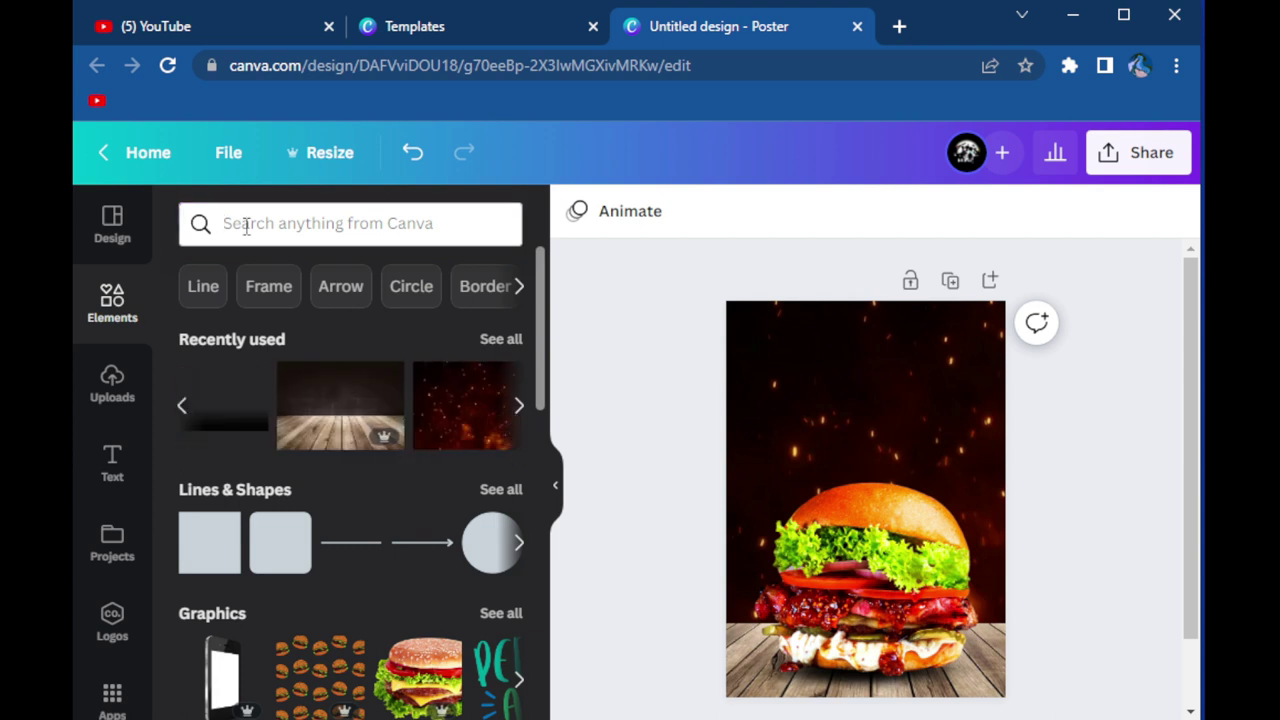
Step: Add the black fade gradient from a 'fade' search, enlarged over the lower poster
{"action": "type", "text": "fade"}
{"action": "key", "text": "Return"}
{"action": "left_click", "coordinate": [422, 474]}
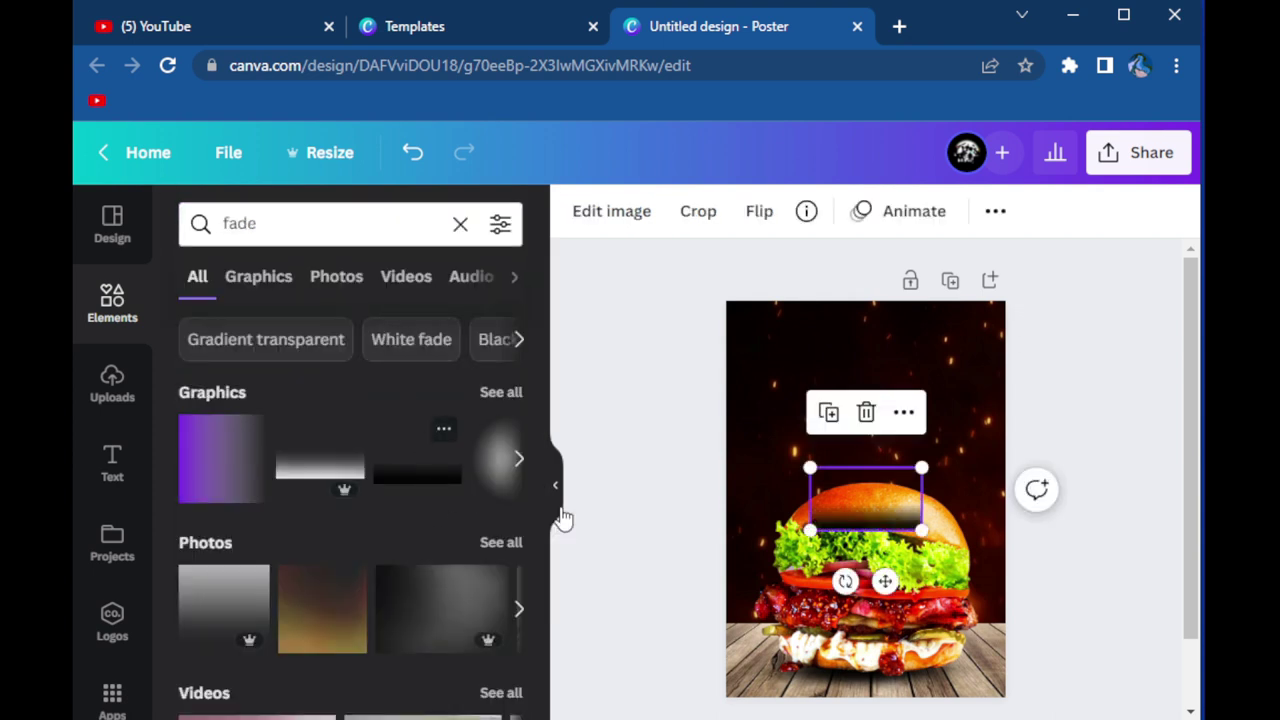
{"action": "left_click_drag", "start_coordinate": [812, 530], "coordinate": [584, 655]}
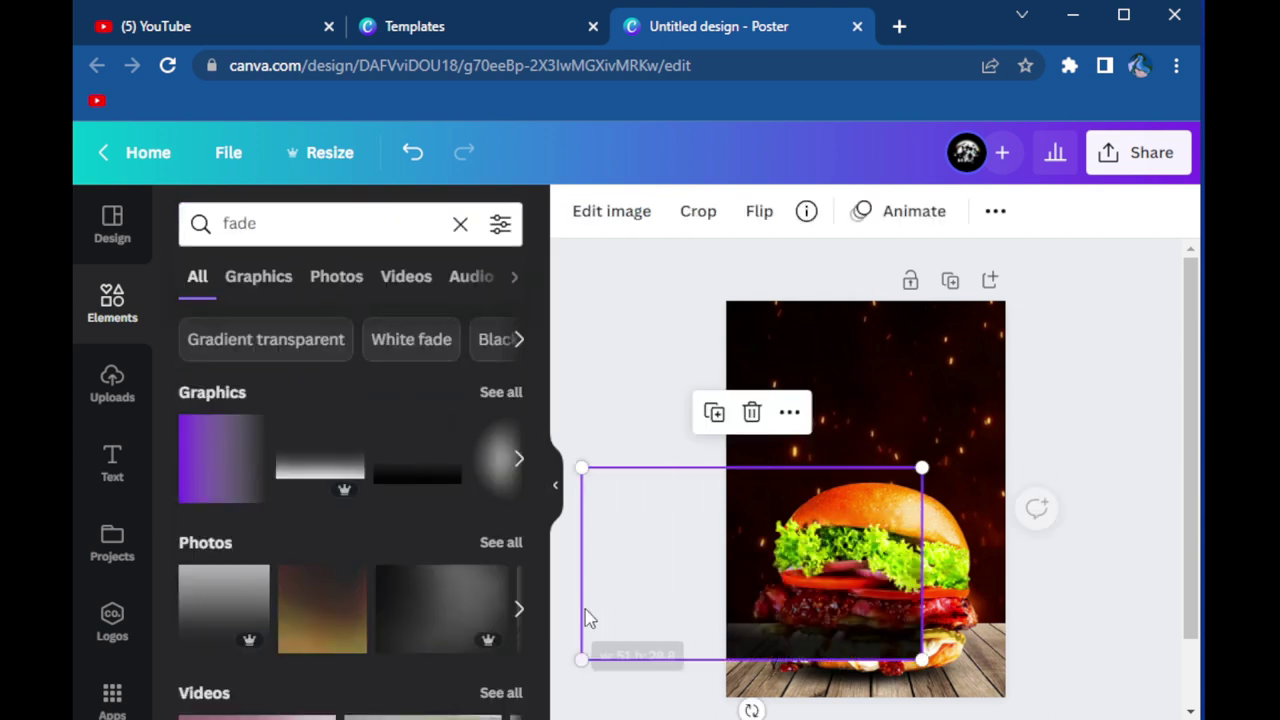
{"action": "mouse_move", "coordinate": [686, 640]}
{"action": "left_mouse_down"}
{"action": "mouse_move", "coordinate": [734, 707]}
{"action": "mouse_move", "coordinate": [782, 707]}
{"action": "left_mouse_up"}
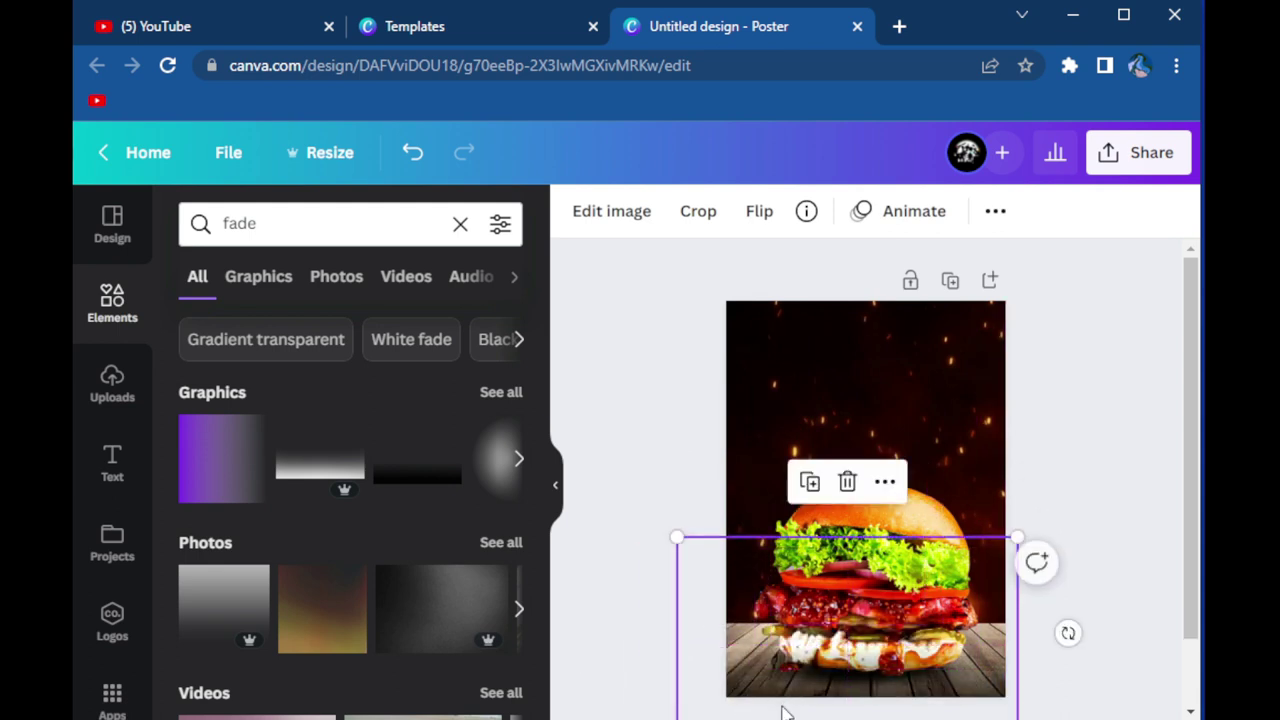
{"action": "left_click", "coordinate": [670, 577]}
Step: Add the fire-ring graphic from a 'fire dragon' search, enlarged around the burger and sent to back
{"action": "left_click", "coordinate": [460, 223]}
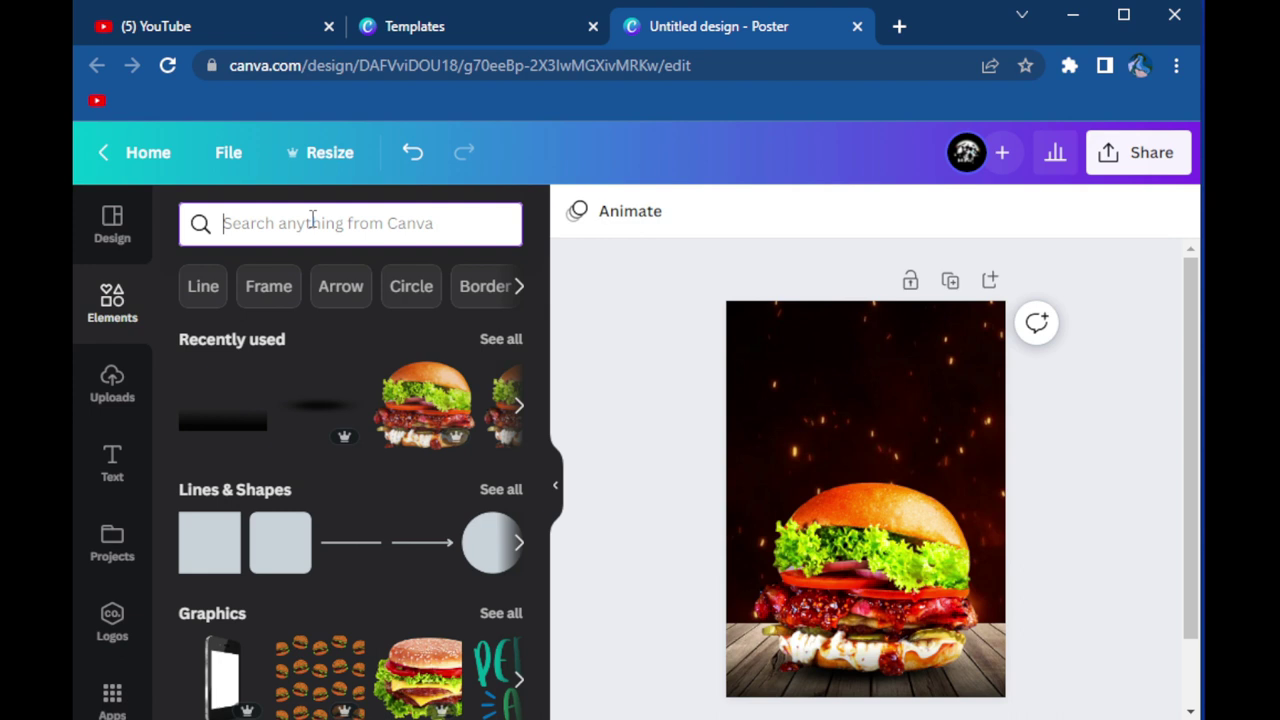
{"action": "type", "text": "fire "}
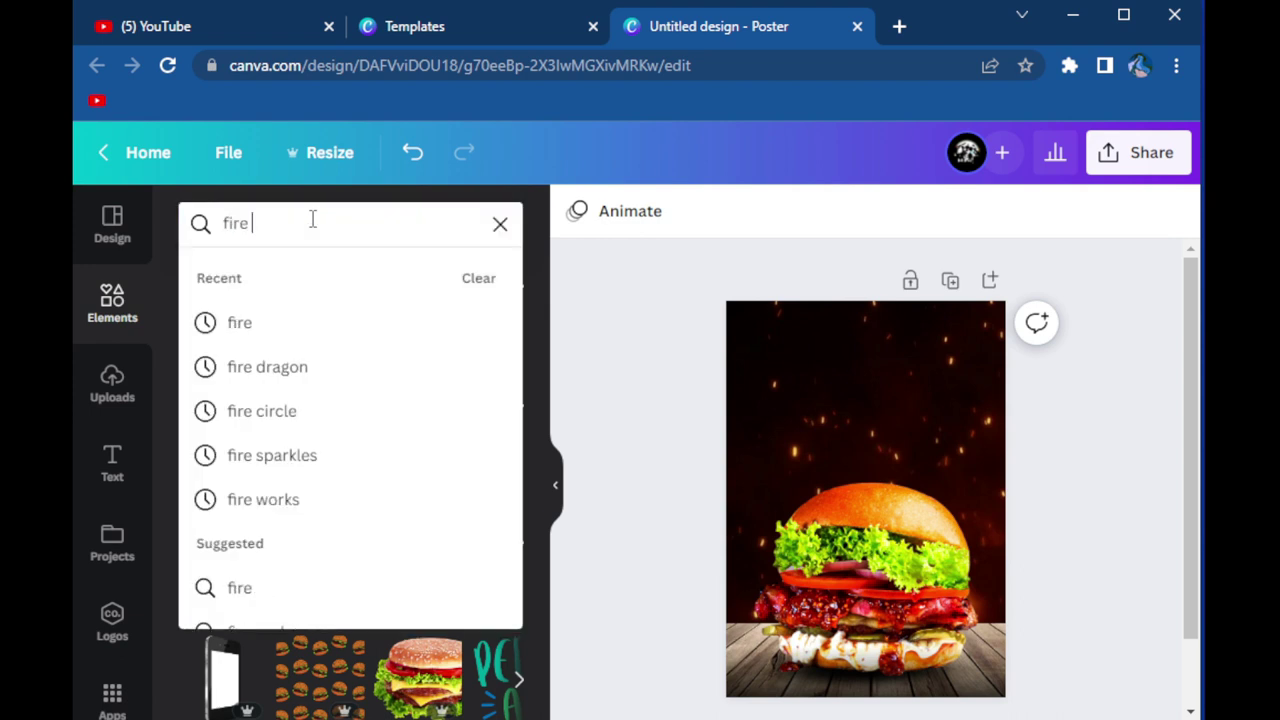
{"action": "type", "text": "drag"}
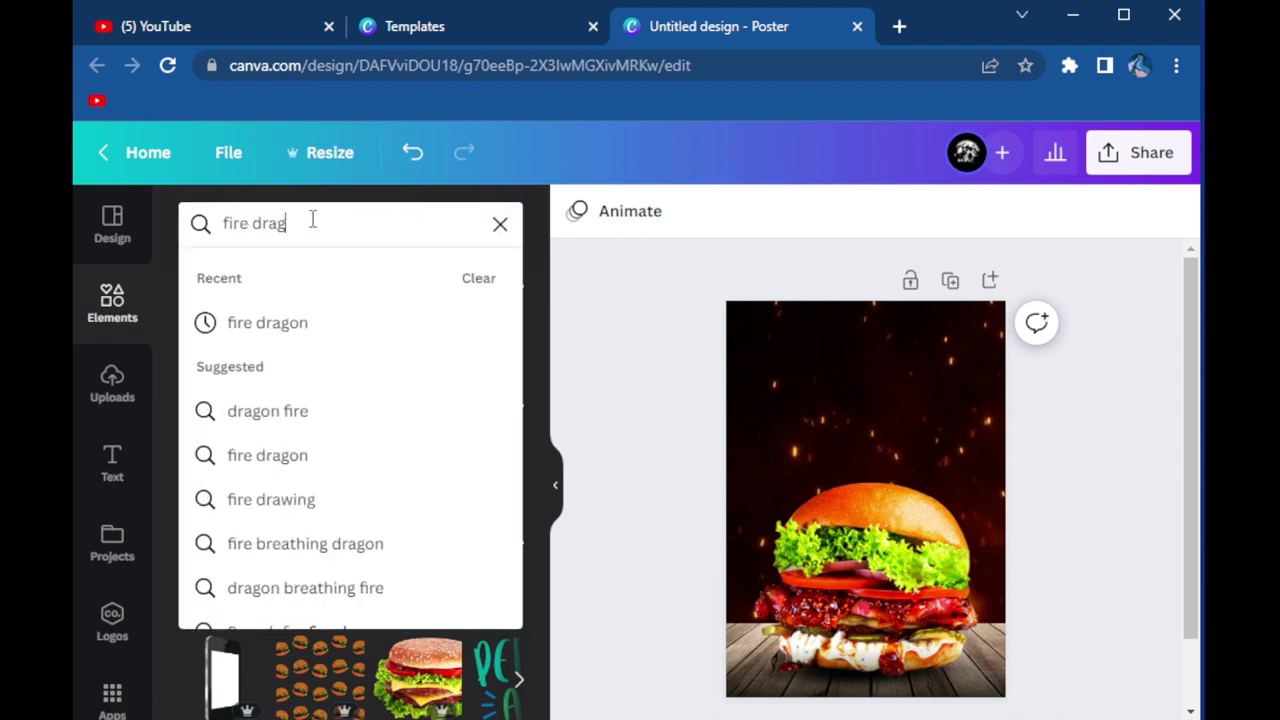
{"action": "type", "text": "on"}
{"action": "key", "text": "Return"}
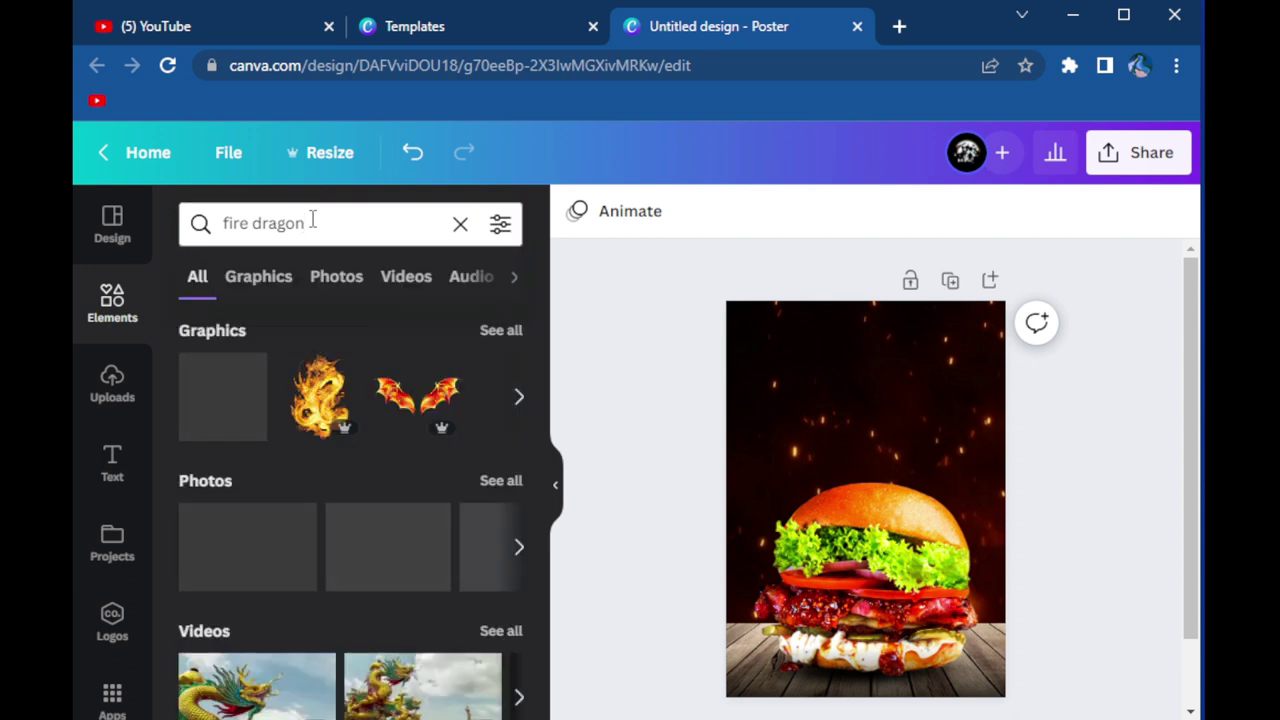
{"action": "mouse_move", "coordinate": [224, 397]}
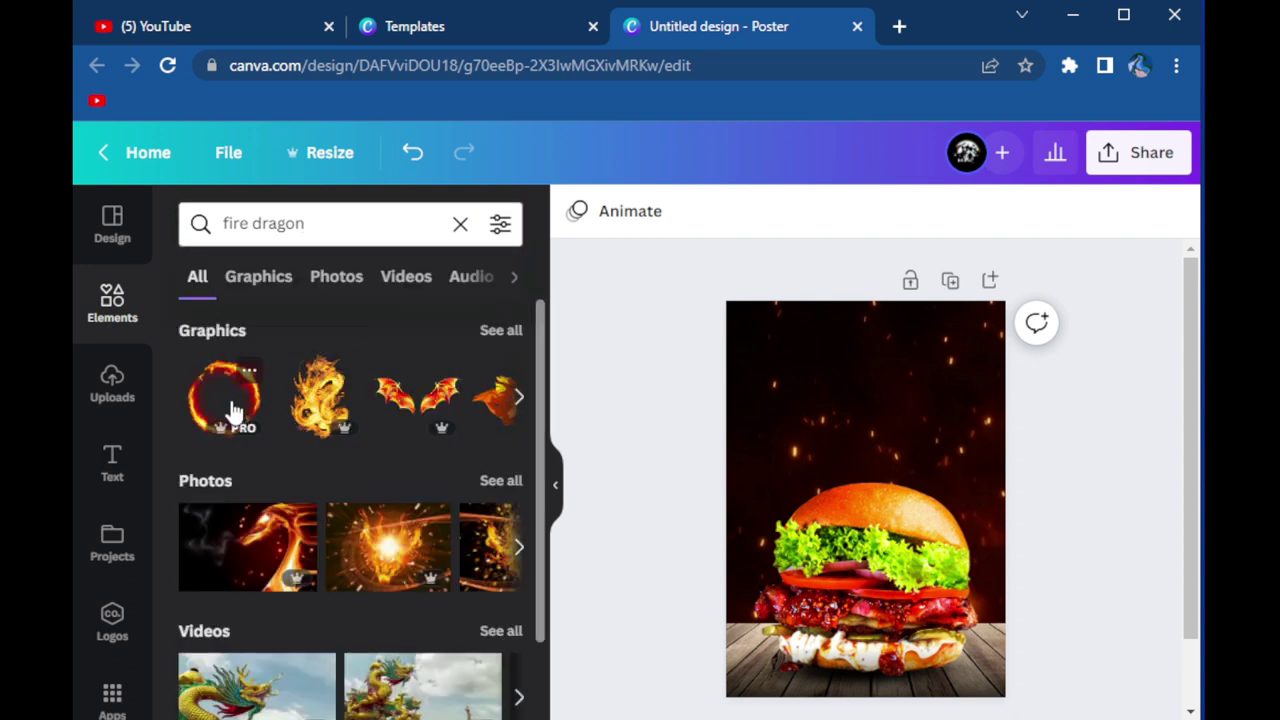
{"action": "left_click", "coordinate": [232, 412]}
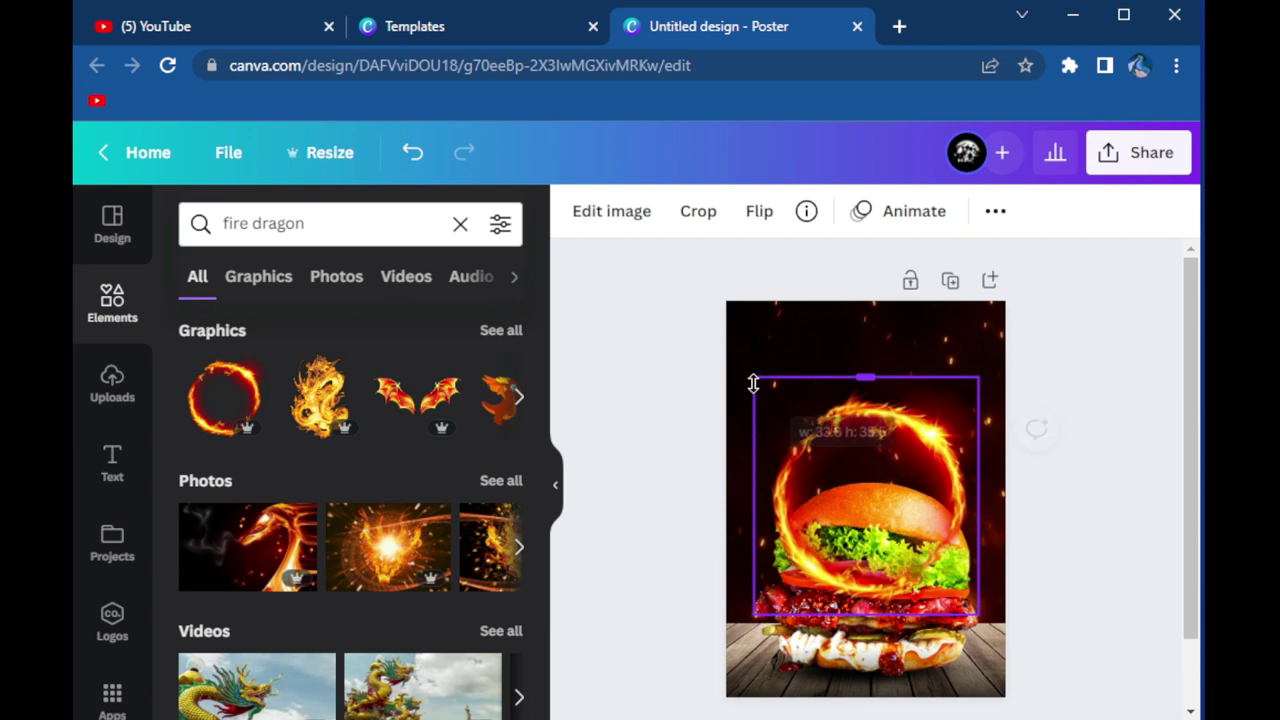
{"action": "left_click_drag", "start_coordinate": [753, 384], "coordinate": [735, 342]}
{"action": "mouse_move", "coordinate": [832, 400]}
{"action": "left_mouse_down"}
{"action": "mouse_move", "coordinate": [905, 470]}
{"action": "mouse_move", "coordinate": [863, 451]}
{"action": "mouse_move", "coordinate": [868, 474]}
{"action": "left_mouse_up"}
{"action": "right_click", "coordinate": [885, 467]}
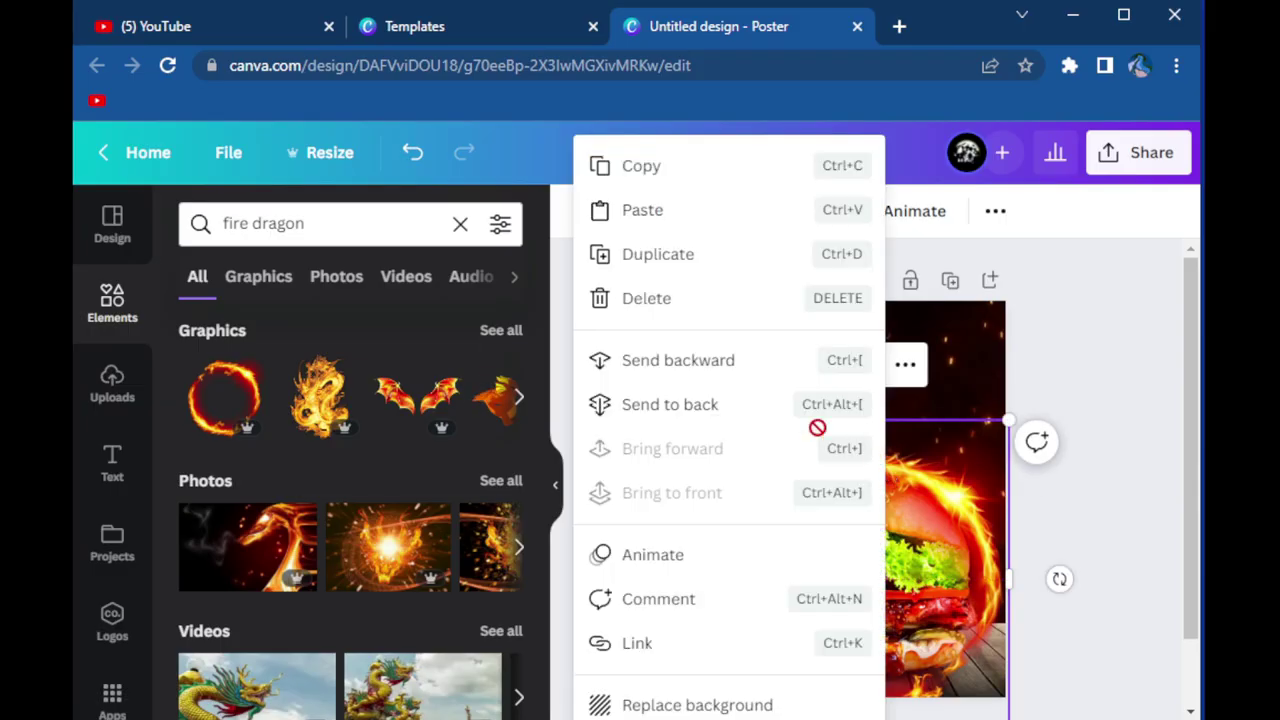
{"action": "left_click", "coordinate": [655, 406]}
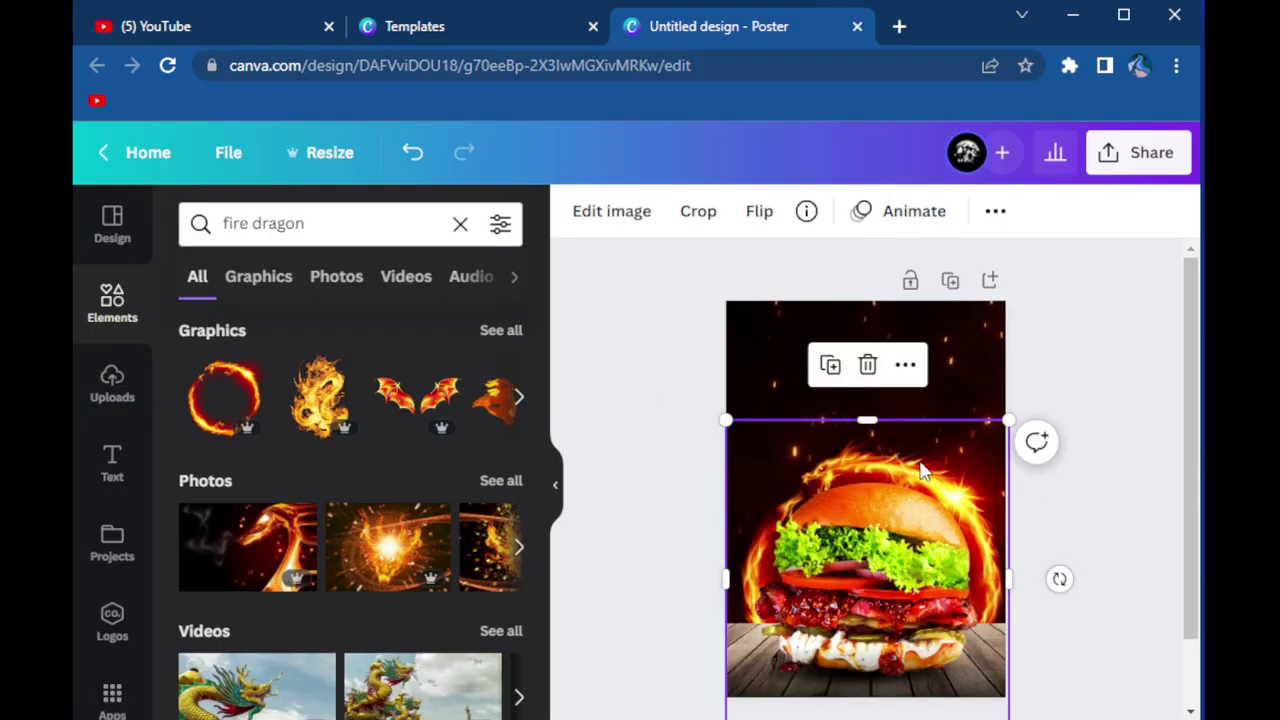
{"action": "left_click_drag", "start_coordinate": [922, 470], "coordinate": [917, 457]}
Step: Add a heading reading 'BURGER' and move it up the poster
{"action": "left_click", "coordinate": [112, 462]}
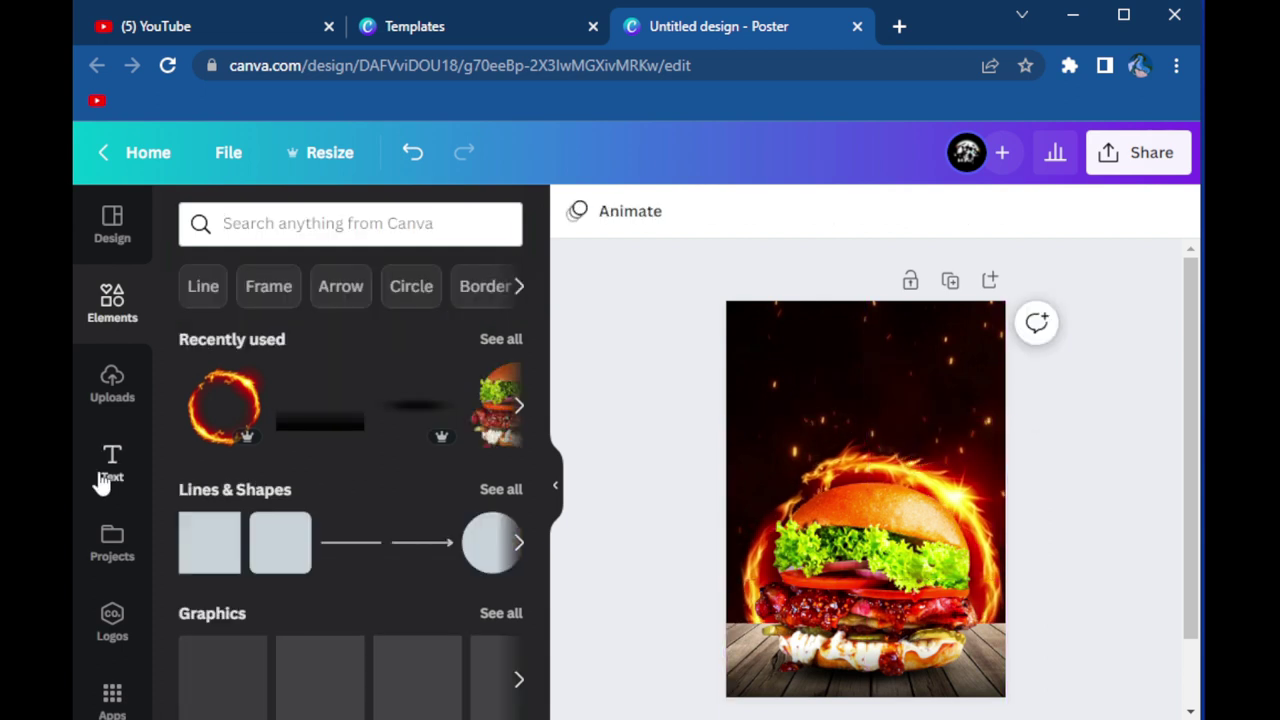
{"action": "left_click", "coordinate": [250, 420]}
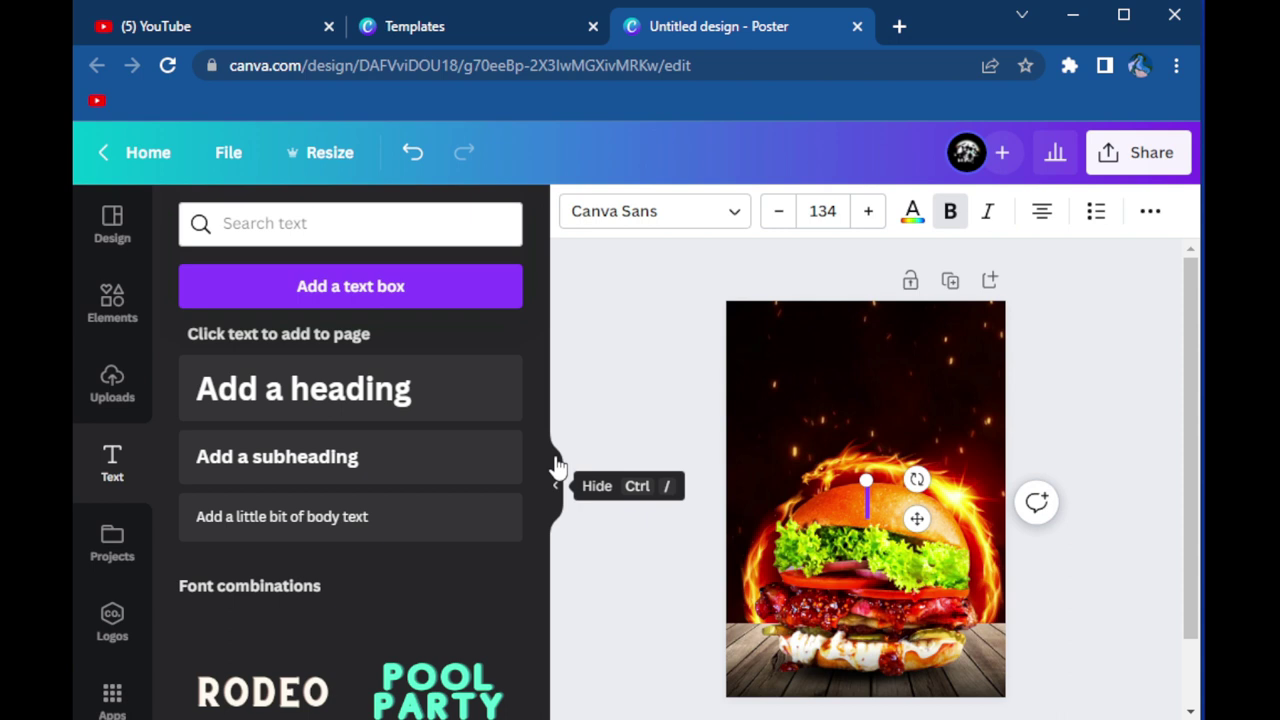
{"action": "type", "text": "BURGER"}
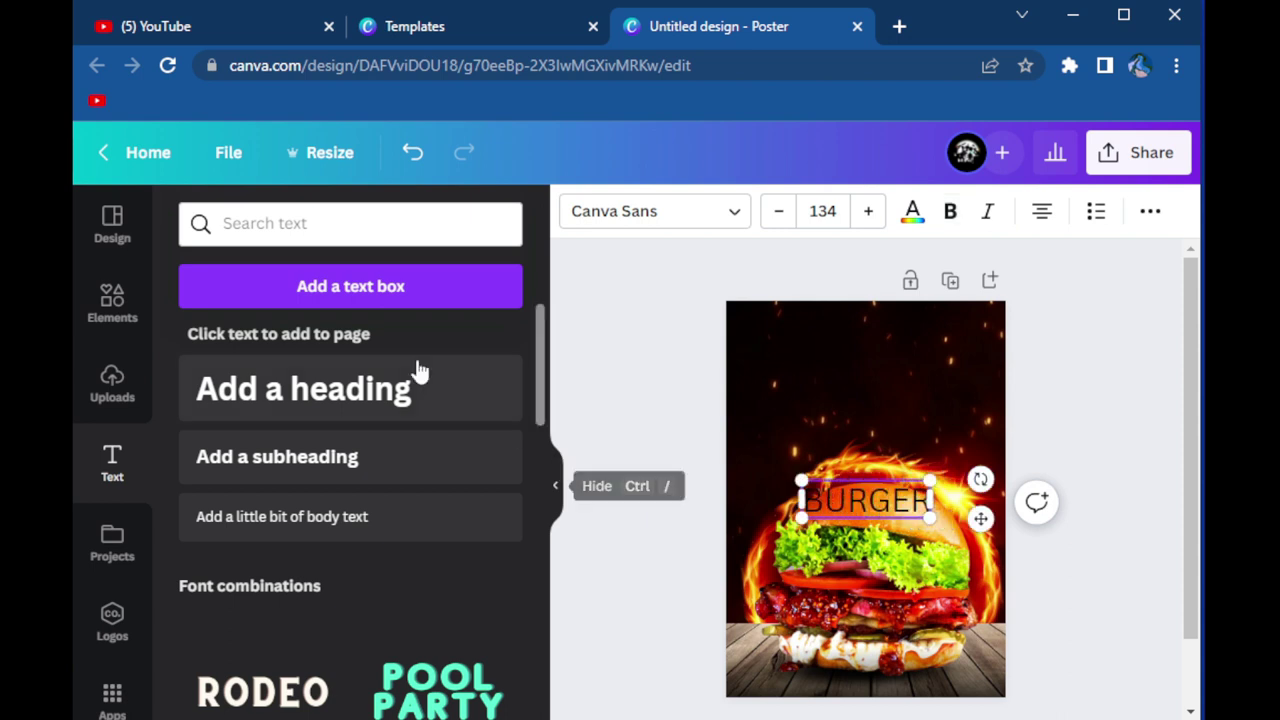
{"action": "left_click_drag", "start_coordinate": [981, 518], "coordinate": [981, 427]}
Step: Colour the BURGER heading white, set it in Gagalin, and place it over the flames
{"action": "left_click", "coordinate": [912, 211]}
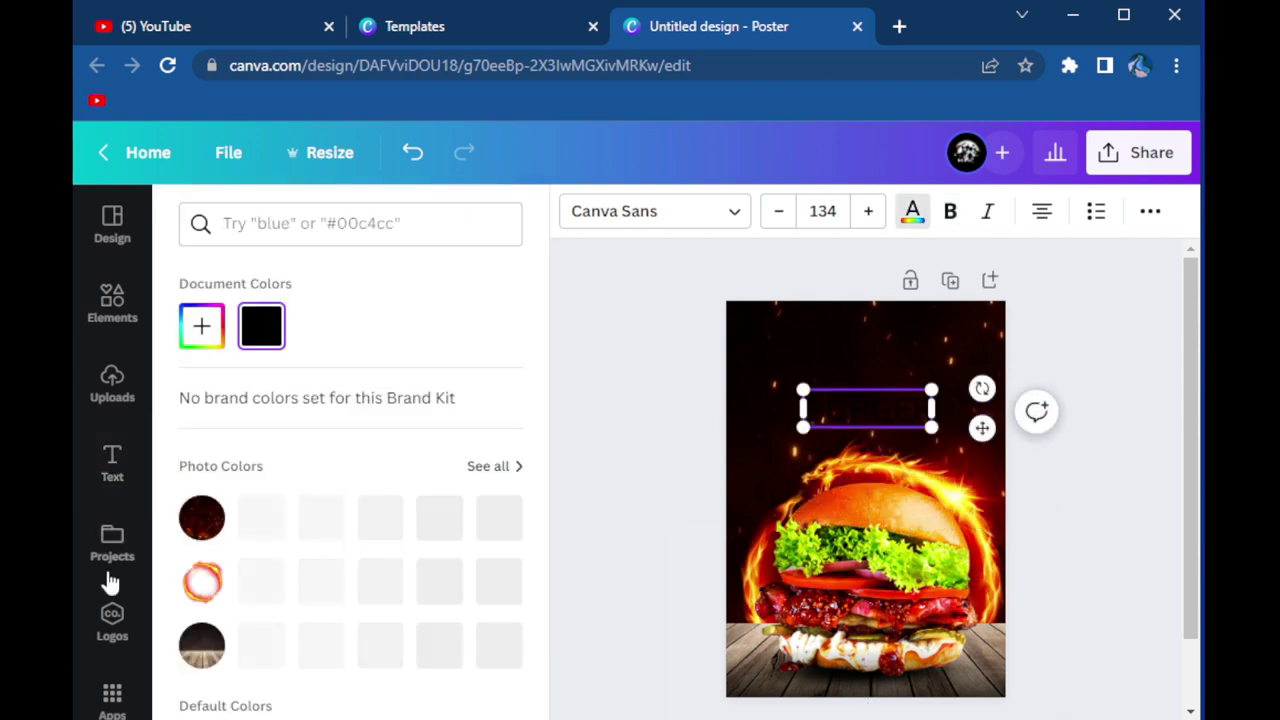
{"action": "scroll", "coordinate": [358, 610], "scroll_direction": "down", "scroll_amount": 2}
{"action": "scroll", "coordinate": [360, 612], "scroll_direction": "down", "scroll_amount": 1}
{"action": "left_click", "coordinate": [499, 555]}
{"action": "left_click", "coordinate": [905, 425]}
{"action": "left_click_drag", "start_coordinate": [982, 428], "coordinate": [982, 420]}
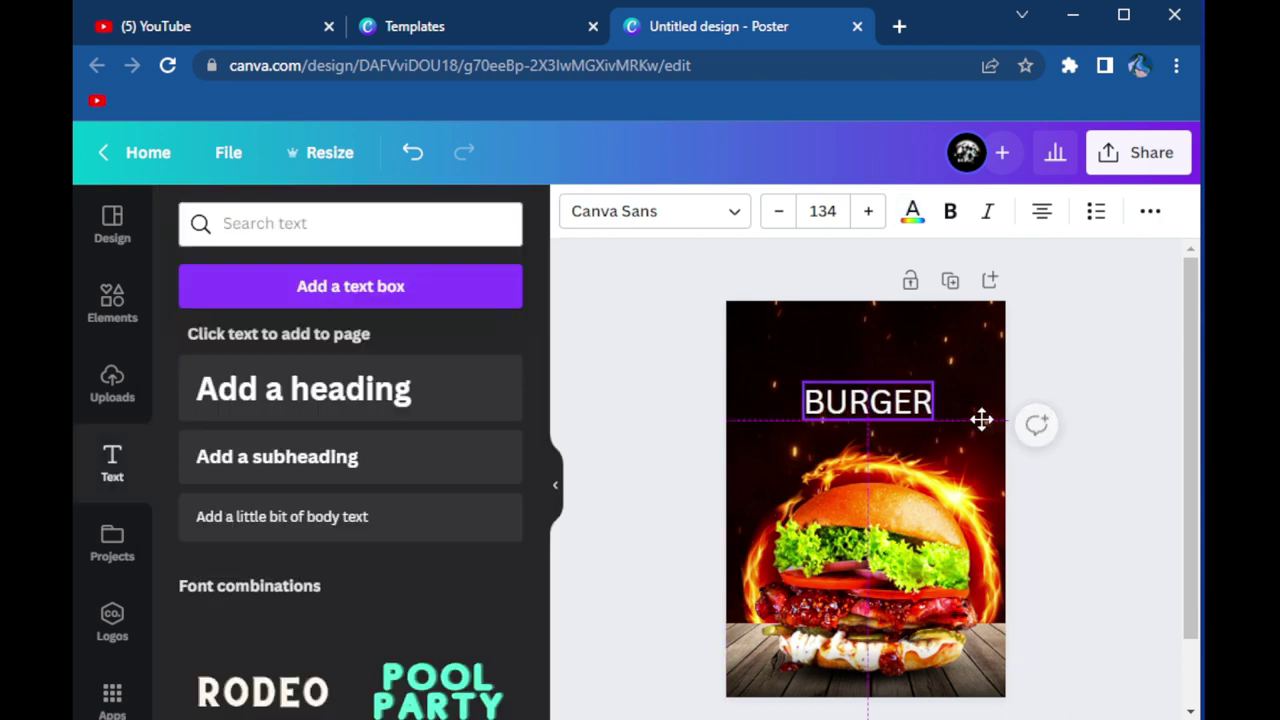
{"action": "left_click", "coordinate": [705, 218]}
{"action": "scroll", "coordinate": [240, 437], "scroll_direction": "down", "scroll_amount": 3}
{"action": "scroll", "coordinate": [230, 438], "scroll_direction": "down", "scroll_amount": 1}
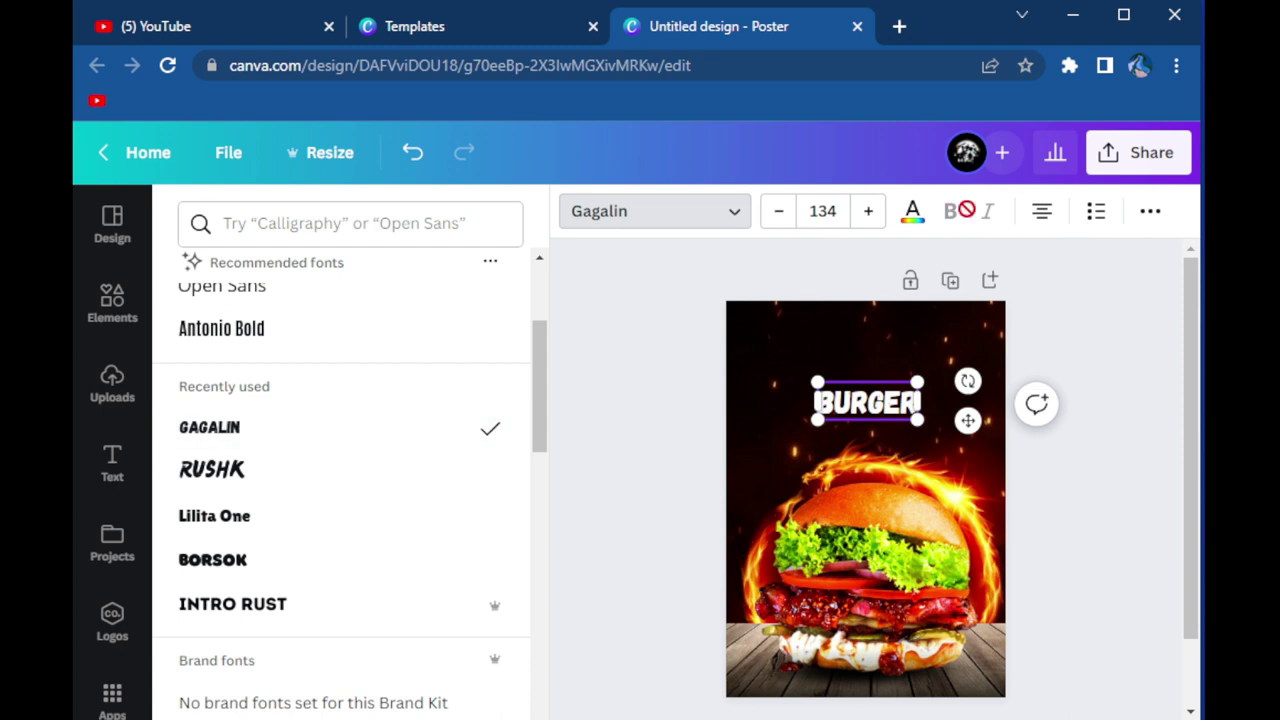
Step: Give BURGER a gentle Curve effect and enlarge it across the poster top
{"action": "left_click", "coordinate": [1146, 216]}
{"action": "left_click", "coordinate": [682, 264]}
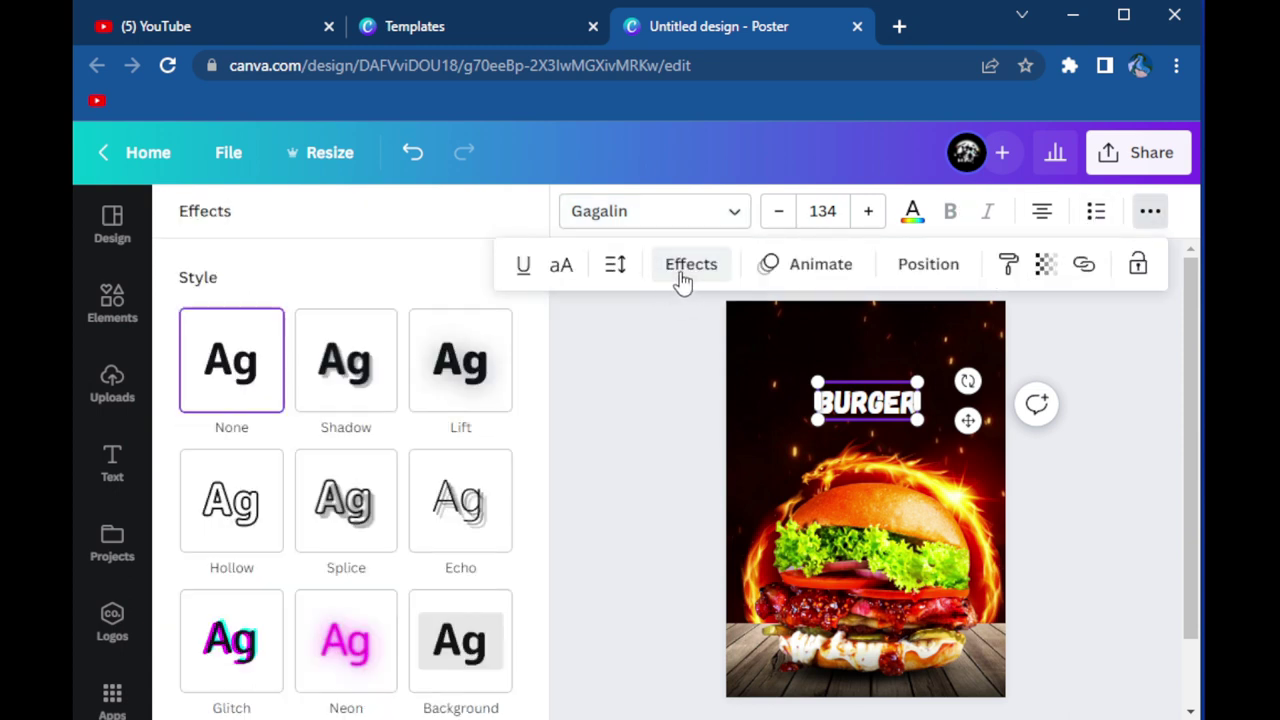
{"action": "scroll", "coordinate": [370, 400], "scroll_direction": "down", "scroll_amount": 2}
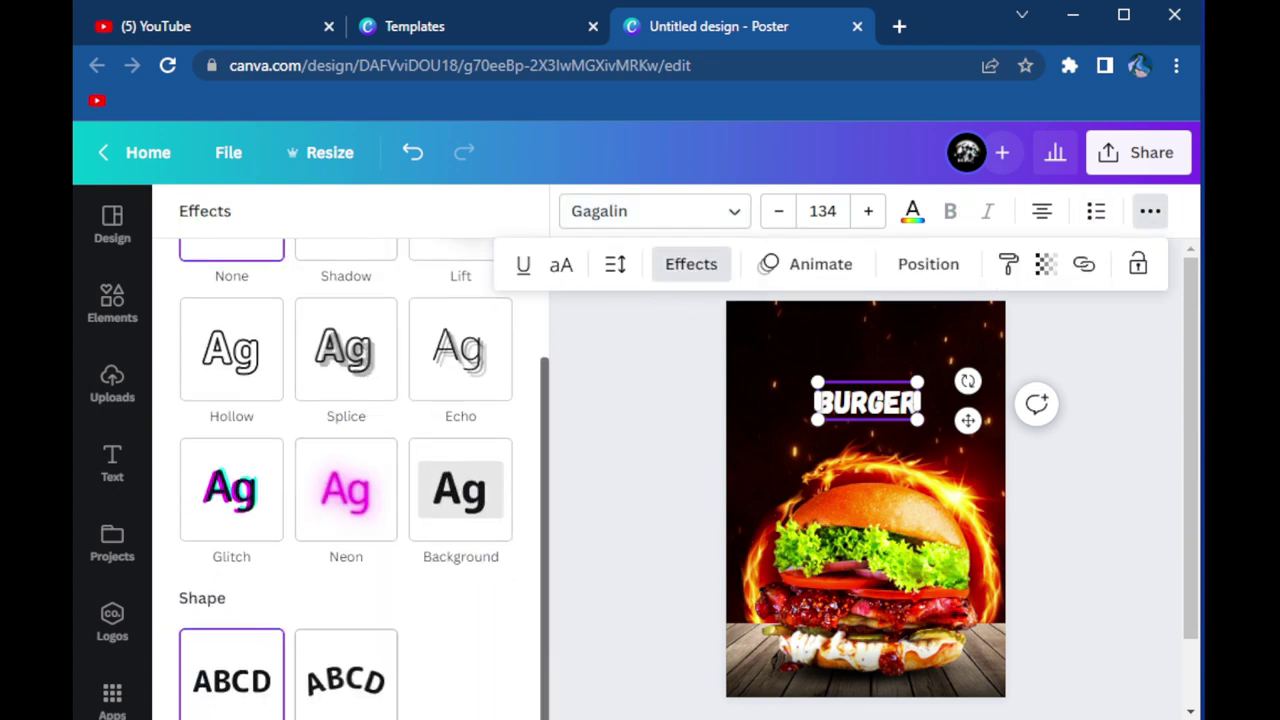
{"action": "left_click", "coordinate": [362, 705]}
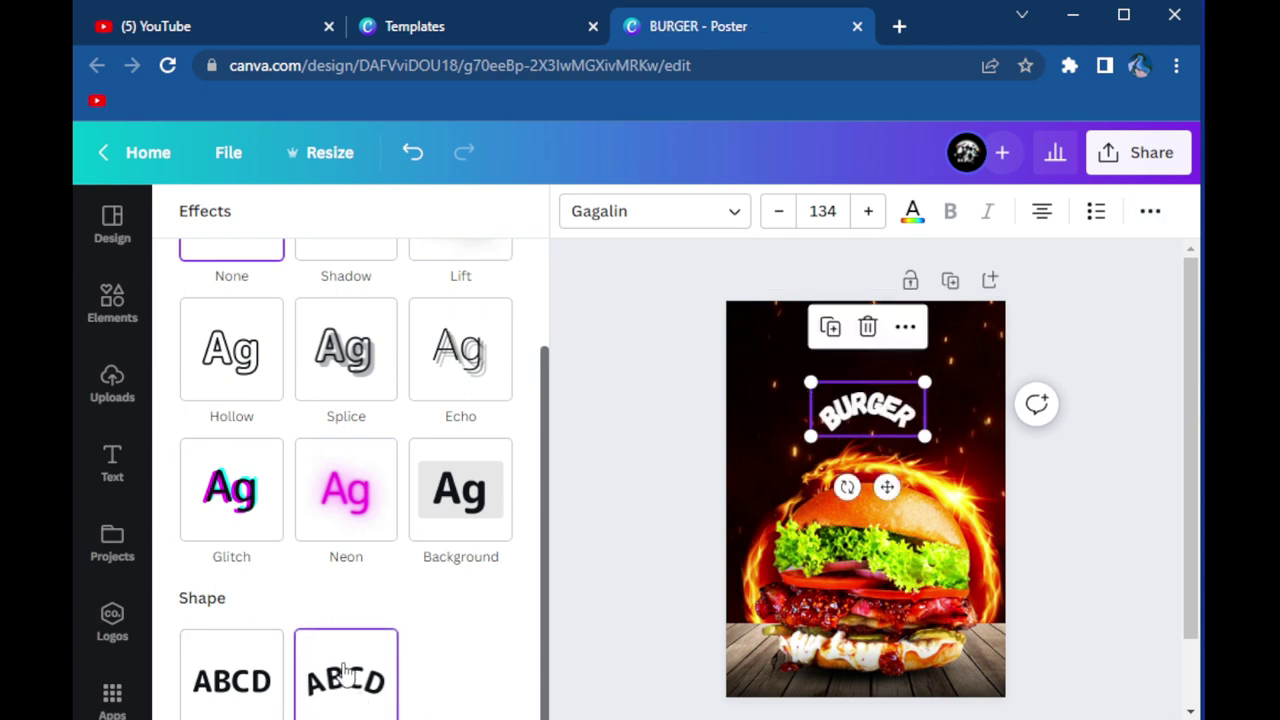
{"action": "scroll", "coordinate": [345, 675], "scroll_direction": "down", "scroll_amount": 1}
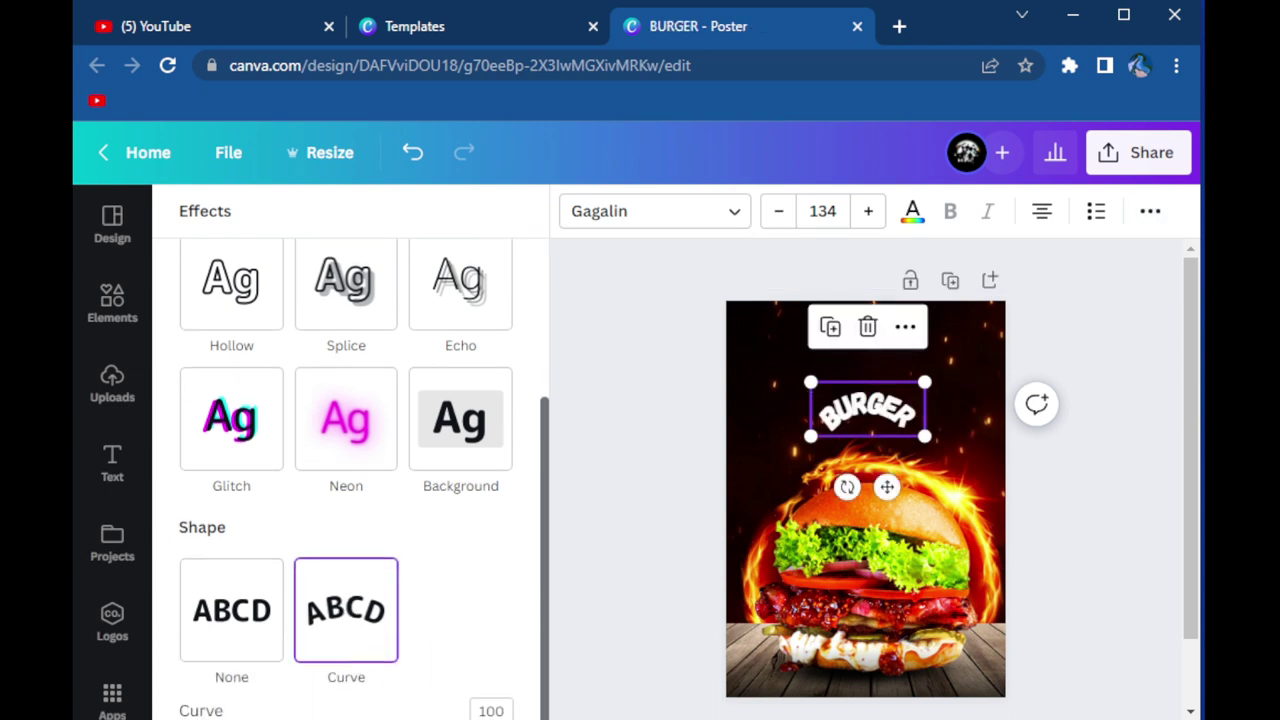
{"action": "left_click_drag", "start_coordinate": [512, 718], "coordinate": [472, 718]}
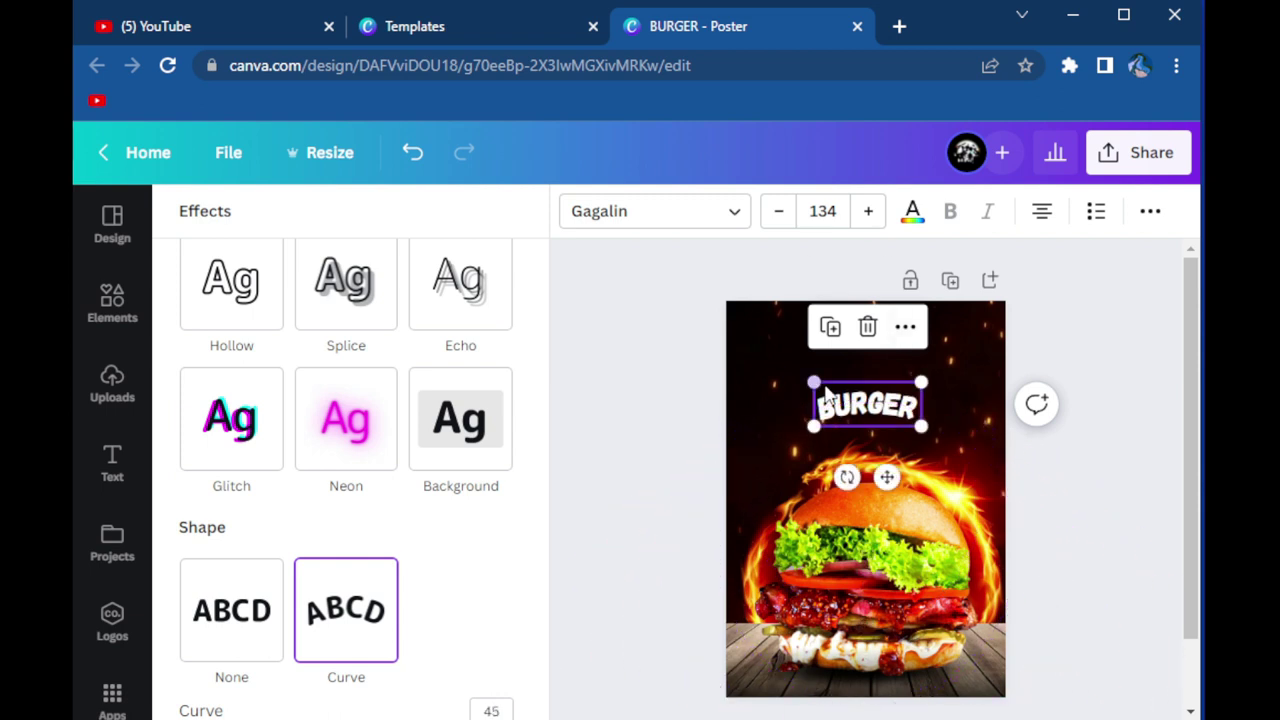
{"action": "left_click_drag", "start_coordinate": [814, 382], "coordinate": [803, 372]}
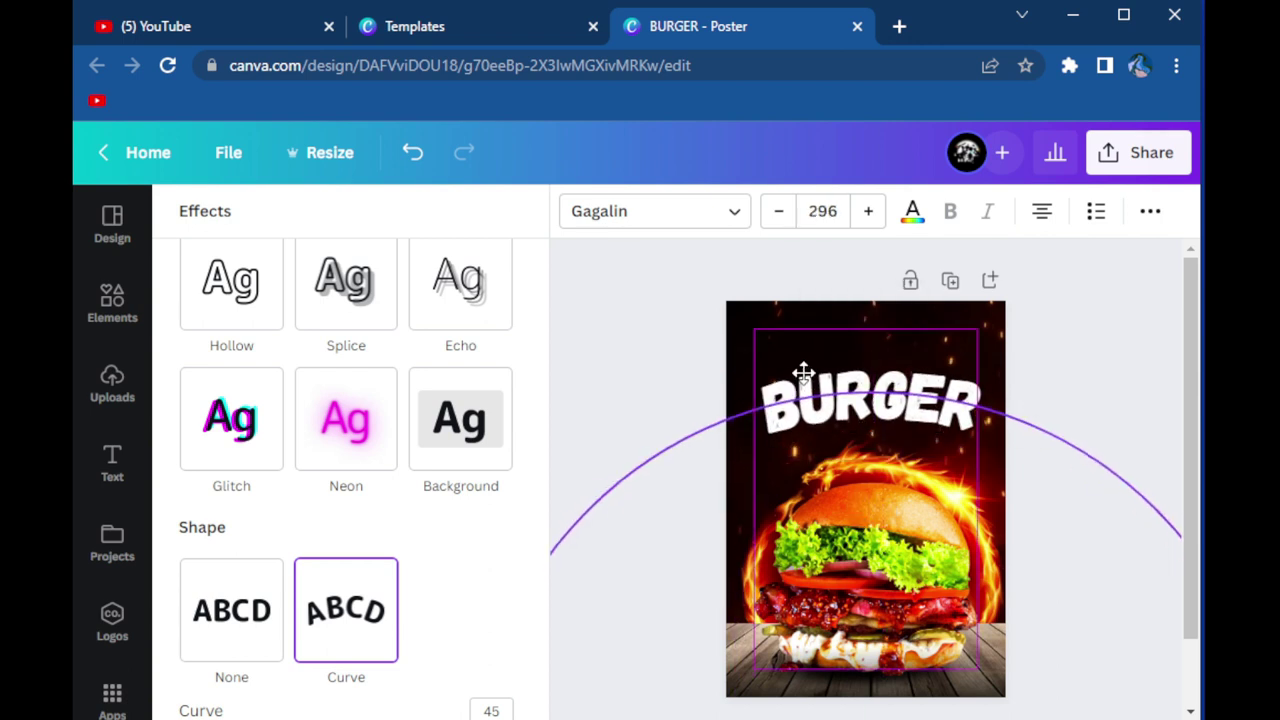
Step: Colour the BURGER title orange and fine-tune its placement
{"action": "left_click", "coordinate": [912, 211]}
{"action": "left_click", "coordinate": [438, 581]}
{"action": "left_click", "coordinate": [641, 414]}
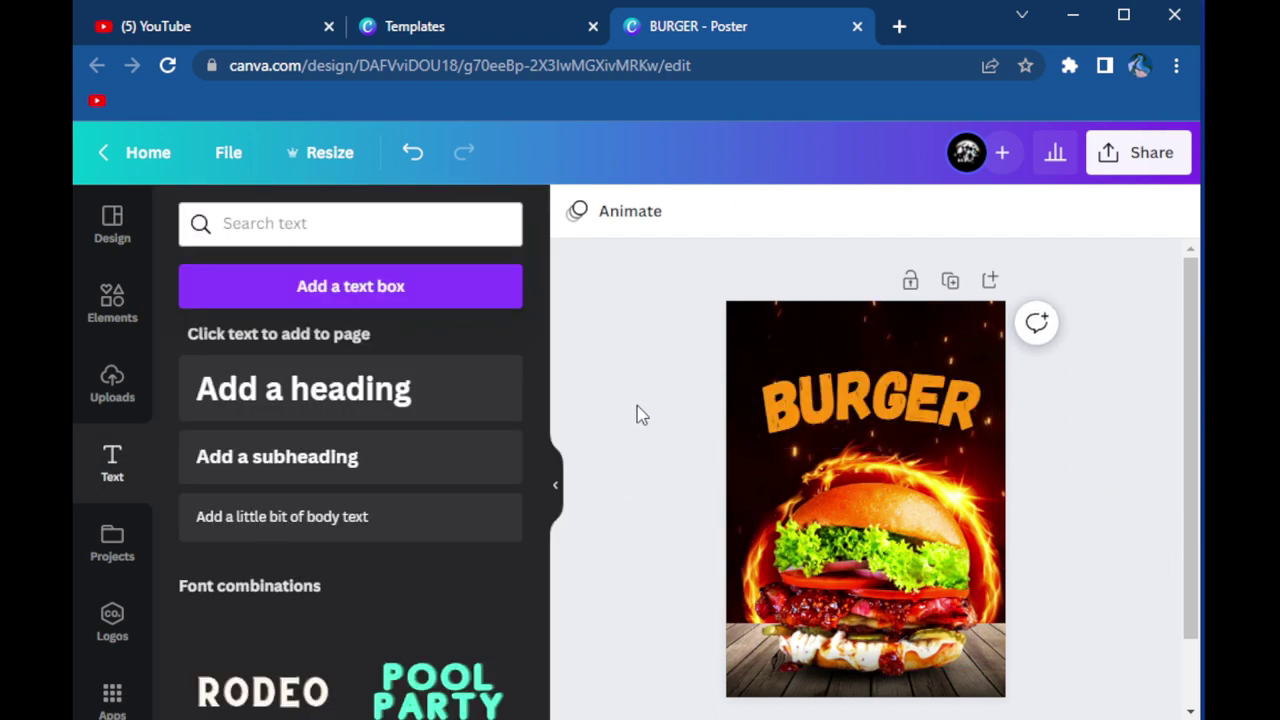
{"action": "left_click", "coordinate": [868, 405]}
{"action": "left_click_drag", "start_coordinate": [868, 480], "coordinate": [866, 497]}
{"action": "left_click", "coordinate": [851, 393]}
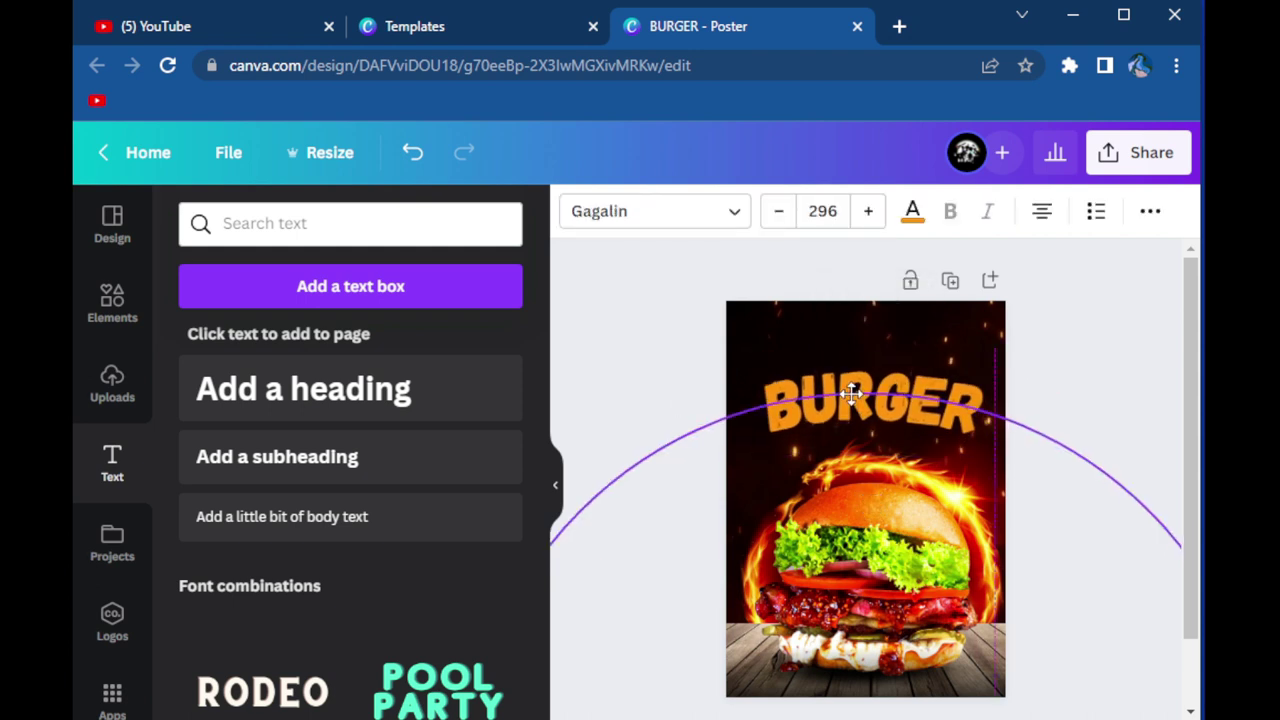
{"action": "left_click", "coordinate": [703, 374]}
Step: Add a SPECIAL heading and move it just above the BURGER title
{"action": "left_click", "coordinate": [303, 389]}
{"action": "type", "text": "SPECIAL"}
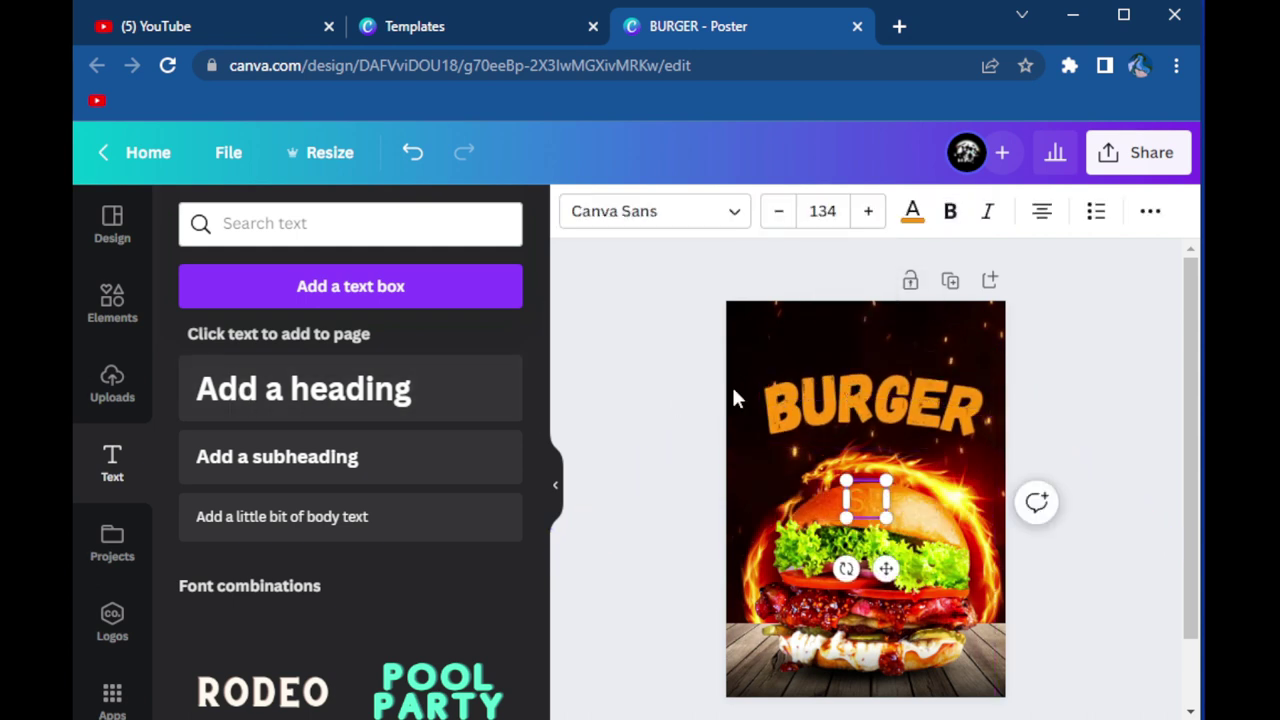
{"action": "left_click_drag", "start_coordinate": [865, 500], "coordinate": [828, 368]}
Step: Try script fonts on SPECIAL (Intro Script, Jonathan, Stoic, Virtual), then apply Advetime
{"action": "left_click", "coordinate": [735, 213]}
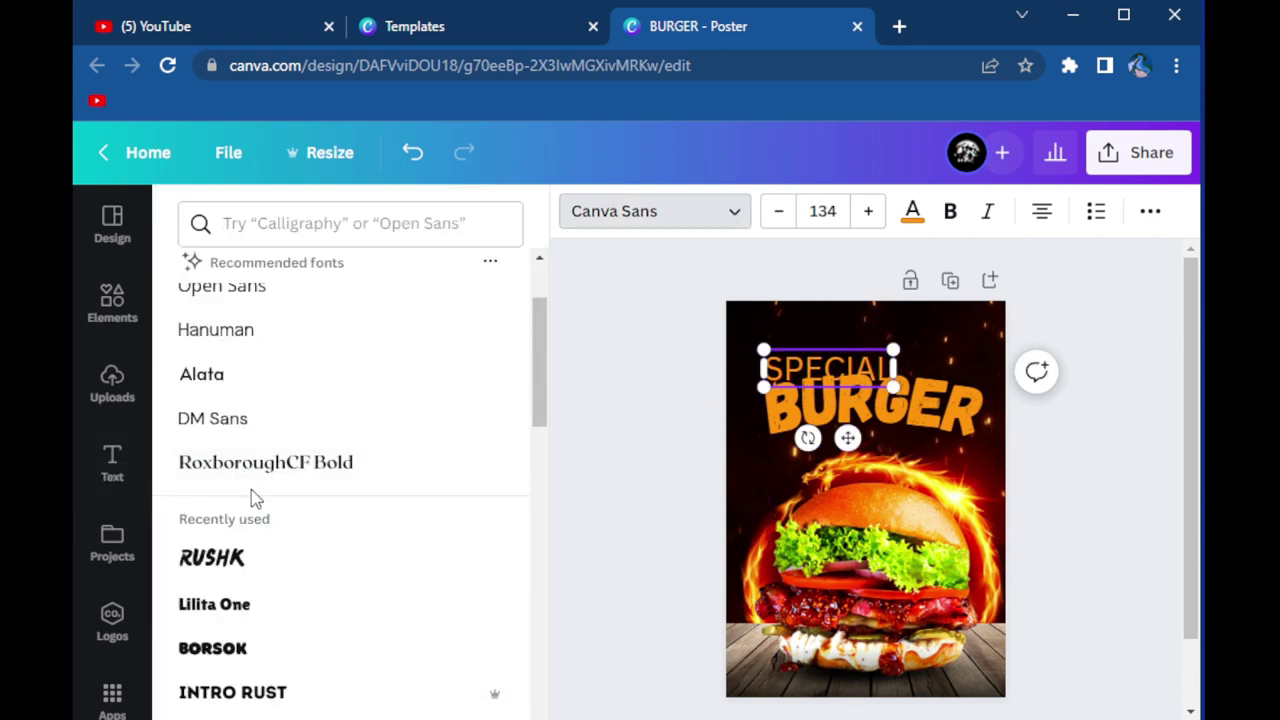
{"action": "left_click", "coordinate": [190, 325]}
{"action": "scroll", "coordinate": [210, 370], "scroll_direction": "down", "scroll_amount": 5}
{"action": "scroll", "coordinate": [220, 385], "scroll_direction": "down", "scroll_amount": 5}
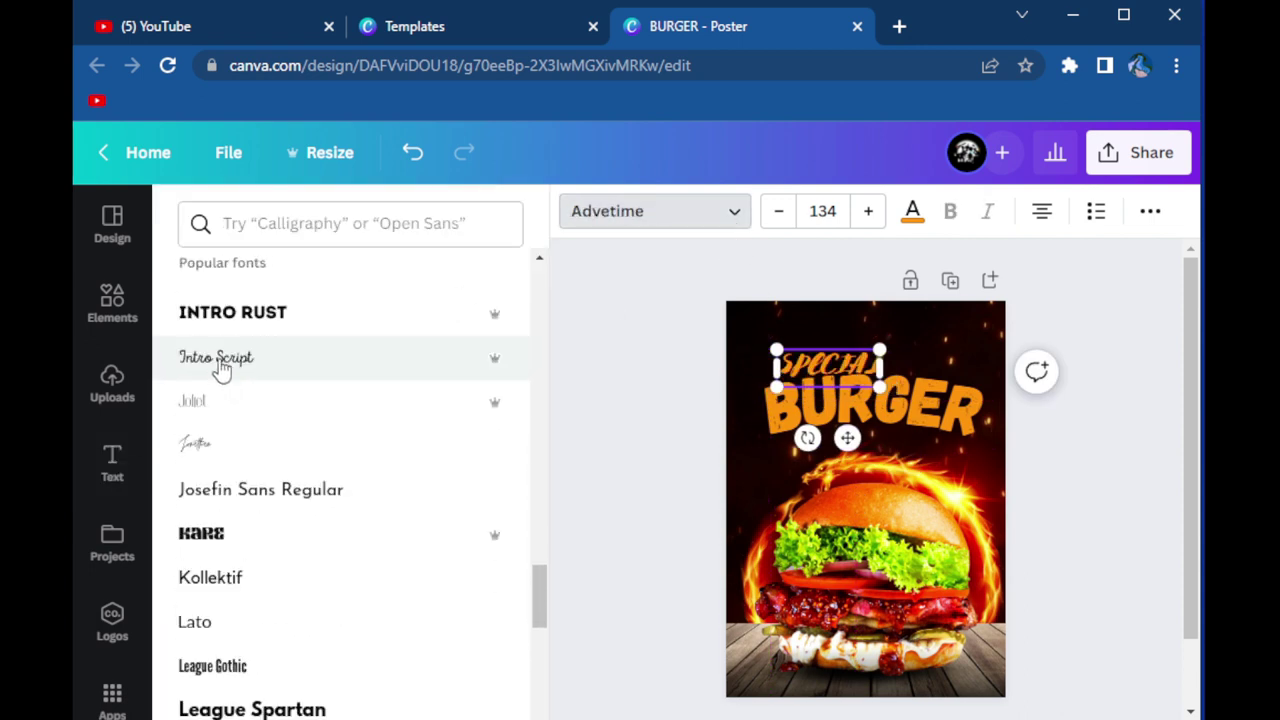
{"action": "left_click", "coordinate": [215, 362]}
{"action": "scroll", "coordinate": [230, 410], "scroll_direction": "down", "scroll_amount": 1}
{"action": "left_click", "coordinate": [195, 332]}
{"action": "scroll", "coordinate": [229, 391], "scroll_direction": "down", "scroll_amount": 5}
{"action": "scroll", "coordinate": [470, 490], "scroll_direction": "down", "scroll_amount": 4}
{"action": "scroll", "coordinate": [214, 360], "scroll_direction": "down", "scroll_amount": 4}
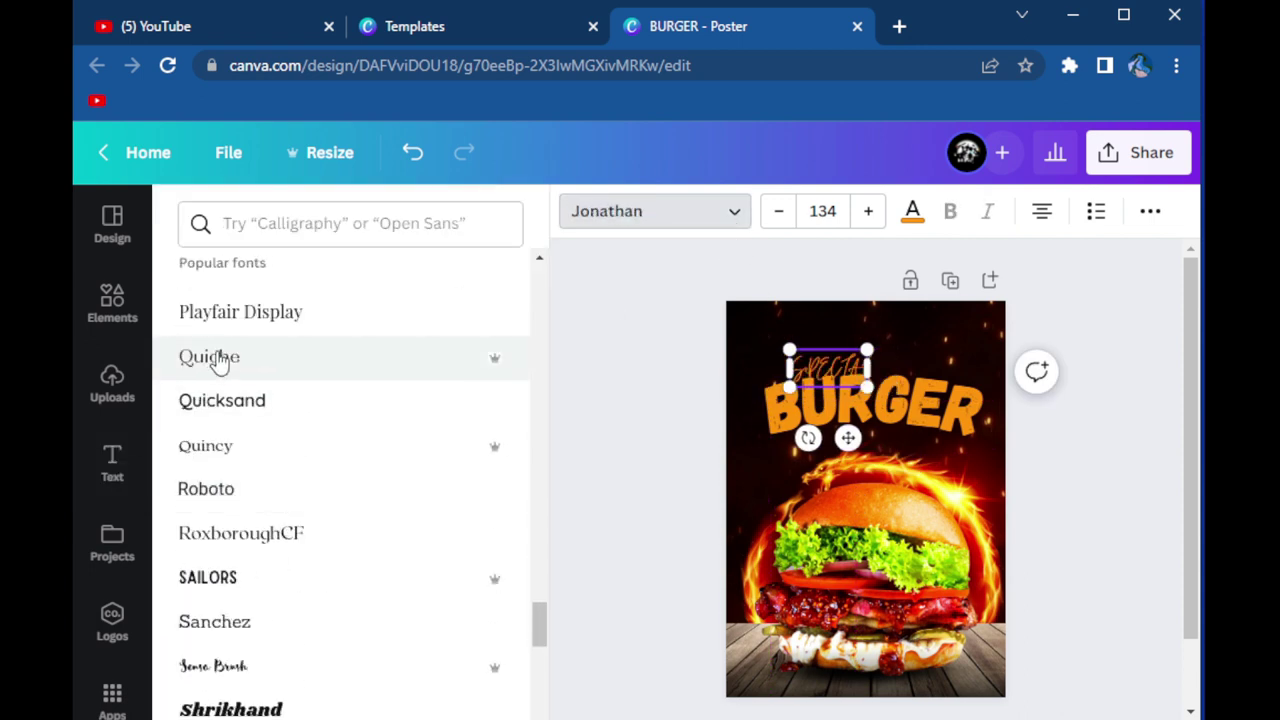
{"action": "scroll", "coordinate": [214, 420], "scroll_direction": "down", "scroll_amount": 3}
{"action": "left_click", "coordinate": [217, 515]}
{"action": "scroll", "coordinate": [215, 527], "scroll_direction": "down", "scroll_amount": 2}
{"action": "left_click", "coordinate": [229, 628]}
{"action": "scroll", "coordinate": [240, 565], "scroll_direction": "down", "scroll_amount": 3}
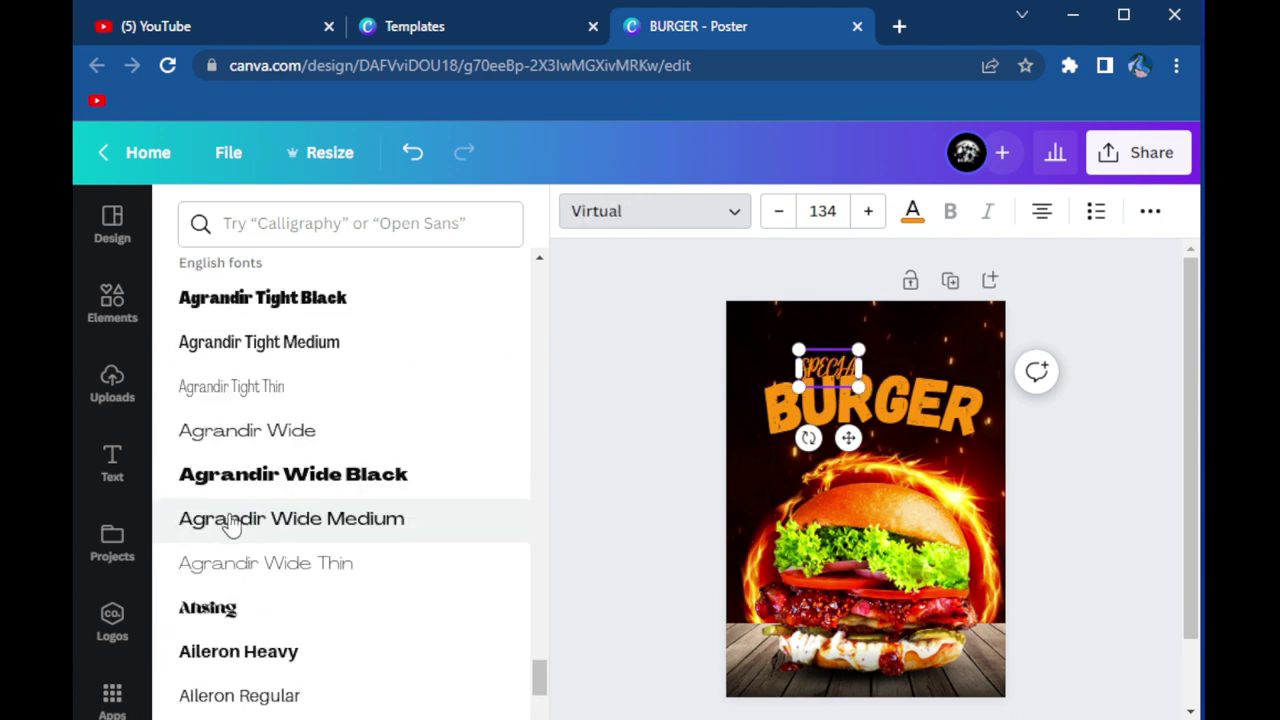
{"action": "scroll", "coordinate": [230, 528], "scroll_direction": "down", "scroll_amount": 10}
{"action": "scroll", "coordinate": [229, 528], "scroll_direction": "up", "scroll_amount": 10}
{"action": "scroll", "coordinate": [237, 563], "scroll_direction": "down", "scroll_amount": 2}
{"action": "scroll", "coordinate": [194, 560], "scroll_direction": "down", "scroll_amount": 5}
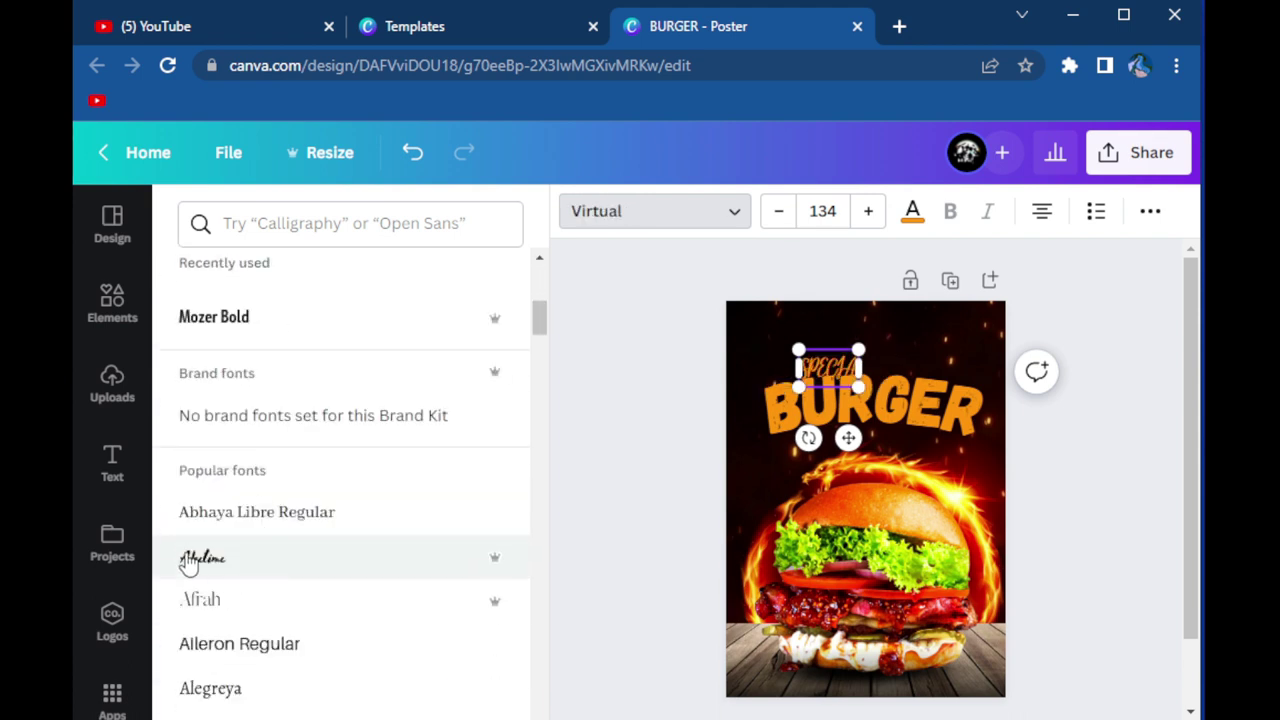
{"action": "left_click", "coordinate": [194, 560]}
Step: Colour SPECIAL white and nudge the BURGER title slightly down
{"action": "left_click", "coordinate": [912, 211]}
{"action": "scroll", "coordinate": [350, 500], "scroll_direction": "down", "scroll_amount": 2}
{"action": "left_click", "coordinate": [499, 557]}
{"action": "left_click", "coordinate": [816, 441]}
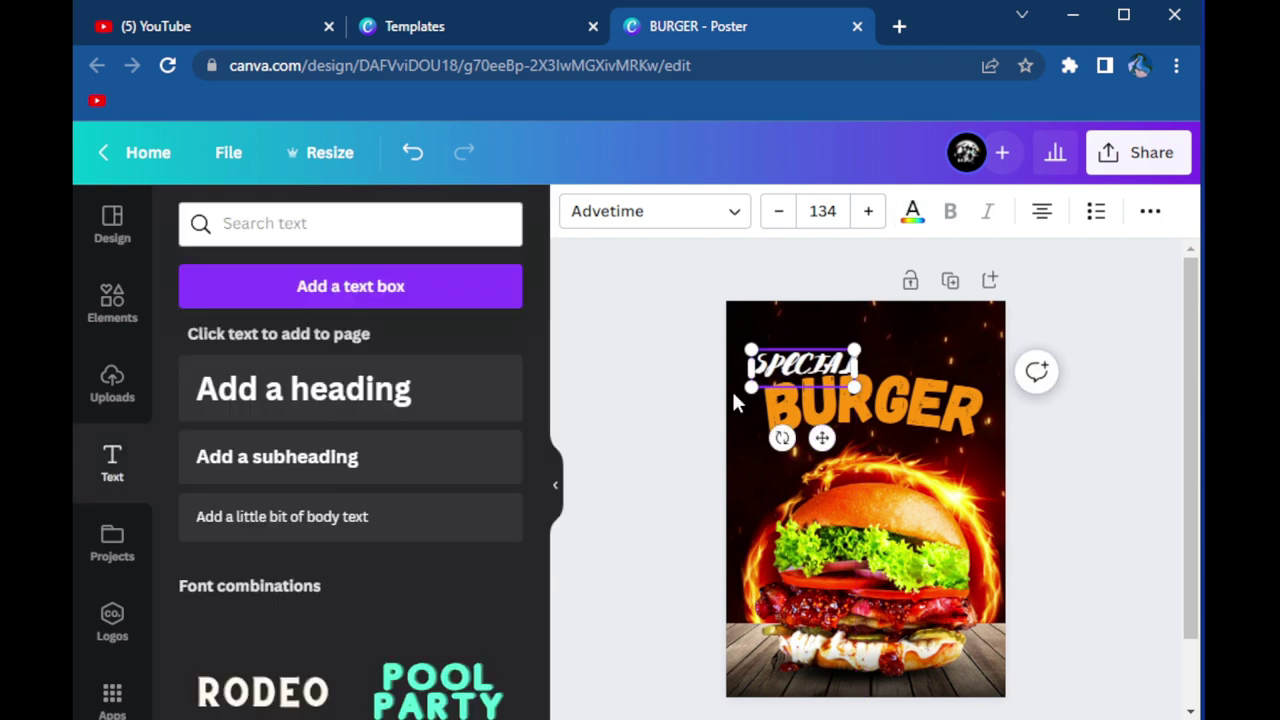
{"action": "left_click_drag", "start_coordinate": [897, 403], "coordinate": [897, 413]}
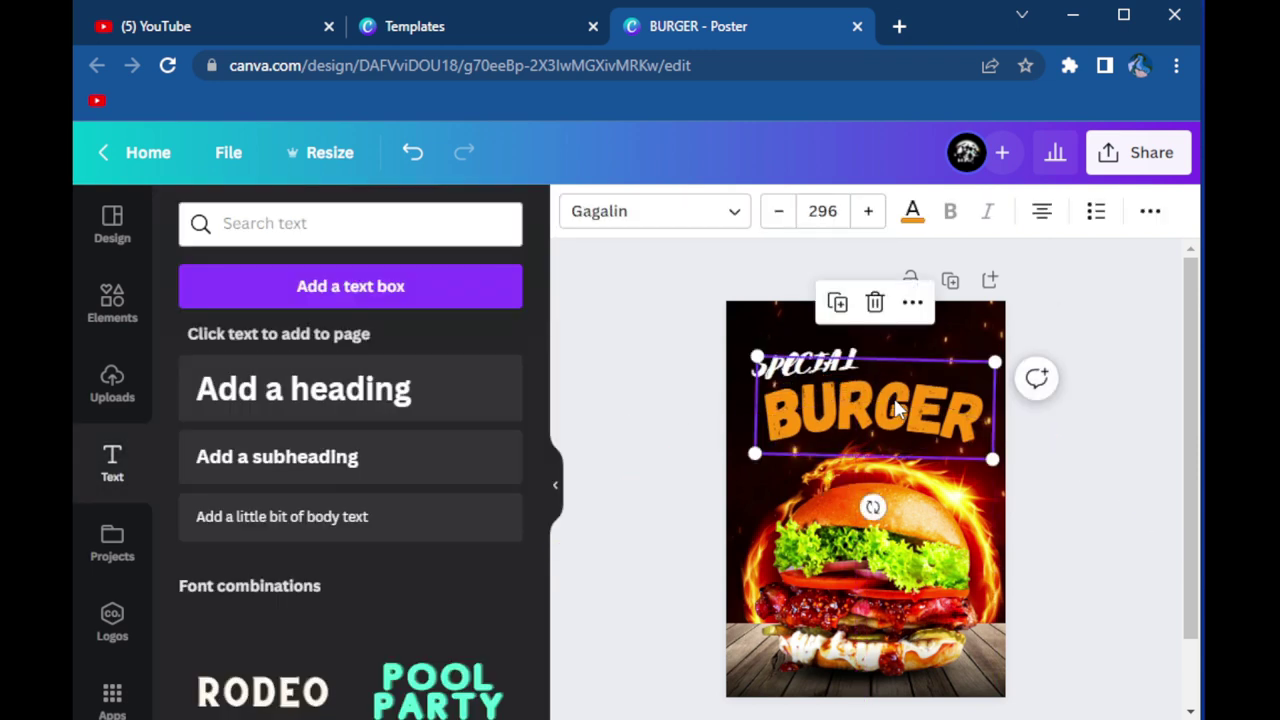
{"action": "left_click", "coordinate": [112, 303]}
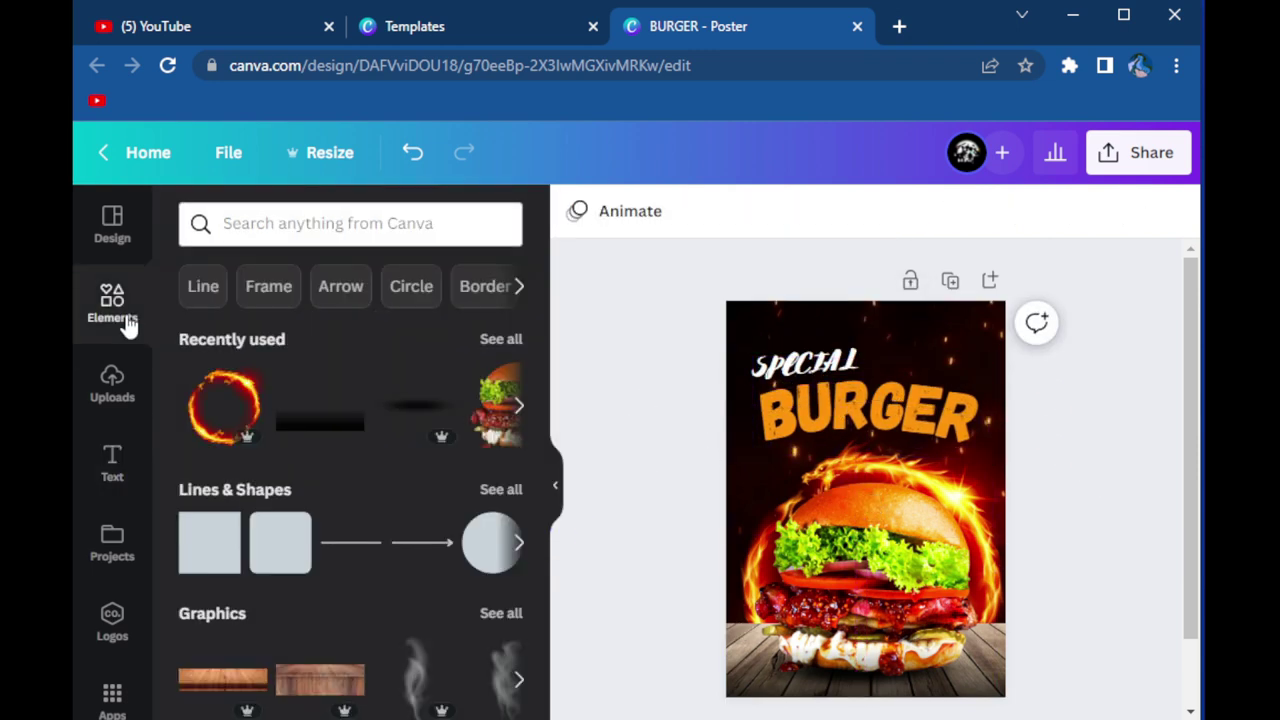
Step: Add a food logo graphic in the top-right corner and make it white
{"action": "left_click", "coordinate": [269, 222]}
{"action": "type", "text": "F"}
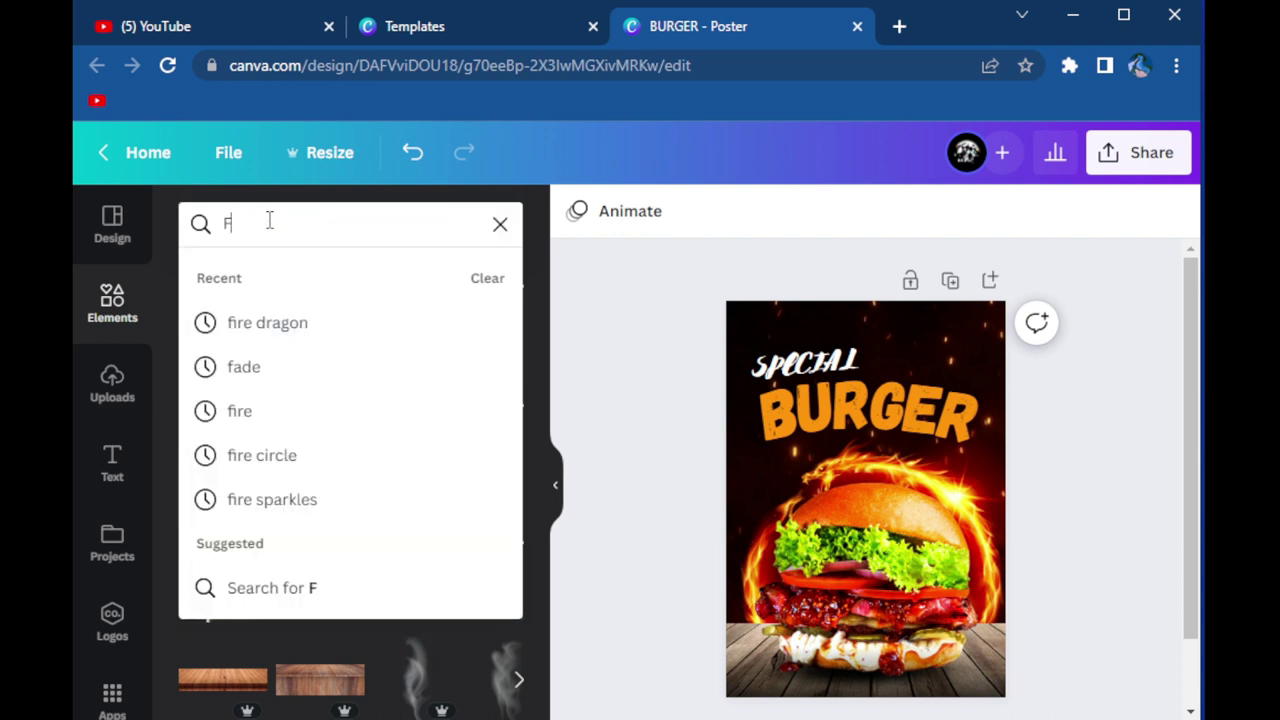
{"action": "type", "text": "OOD LOG"}
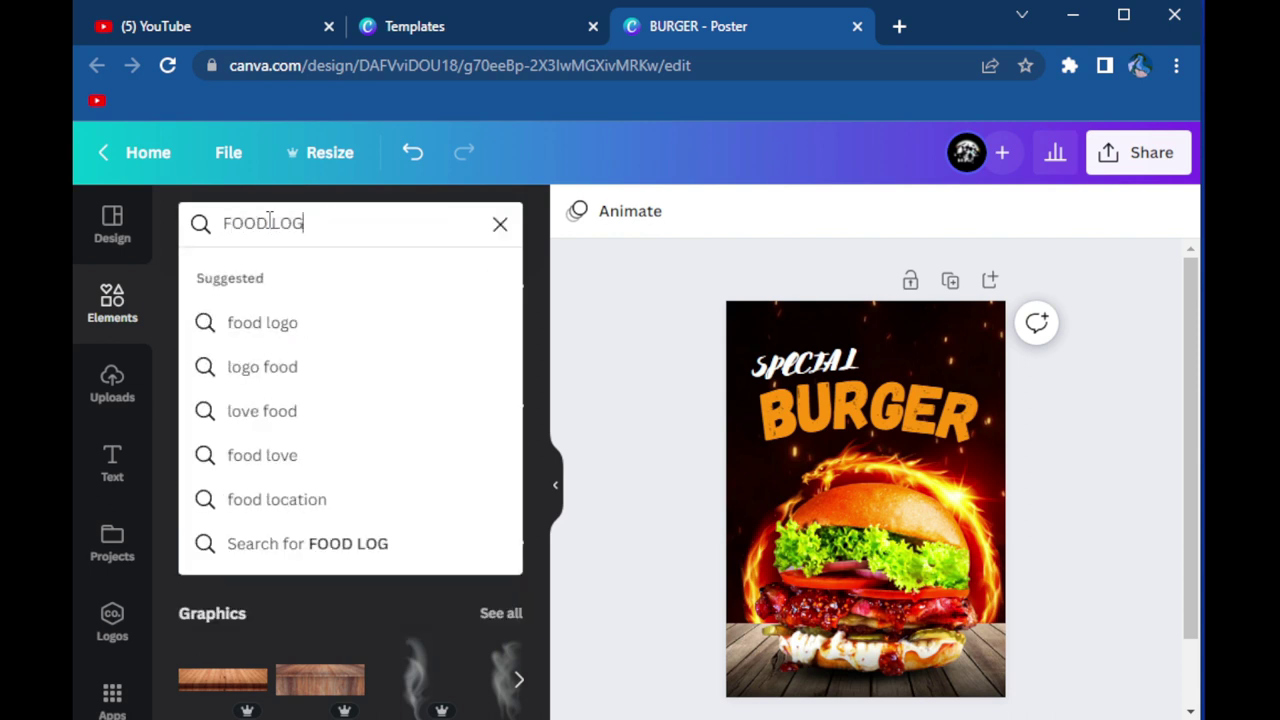
{"action": "type", "text": "O"}
{"action": "key", "text": "Return"}
{"action": "scroll", "coordinate": [350, 450], "scroll_direction": "down", "scroll_amount": 3}
{"action": "left_click", "coordinate": [229, 429]}
{"action": "left_click_drag", "start_coordinate": [843, 543], "coordinate": [972, 318]}
{"action": "left_click", "coordinate": [576, 211]}
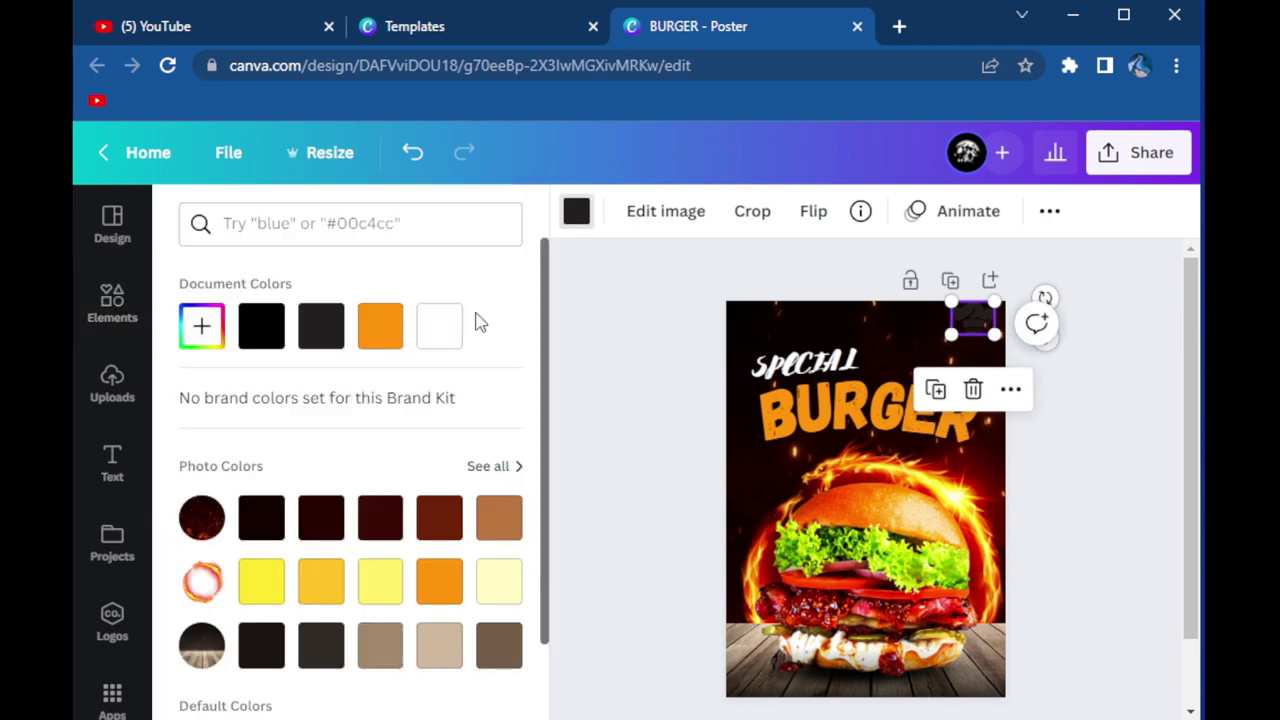
{"action": "left_click", "coordinate": [440, 325]}
Step: Add small ABCD text in Anton beneath the logo
{"action": "left_click", "coordinate": [112, 300]}
{"action": "left_click", "coordinate": [112, 460]}
{"action": "left_click", "coordinate": [406, 400]}
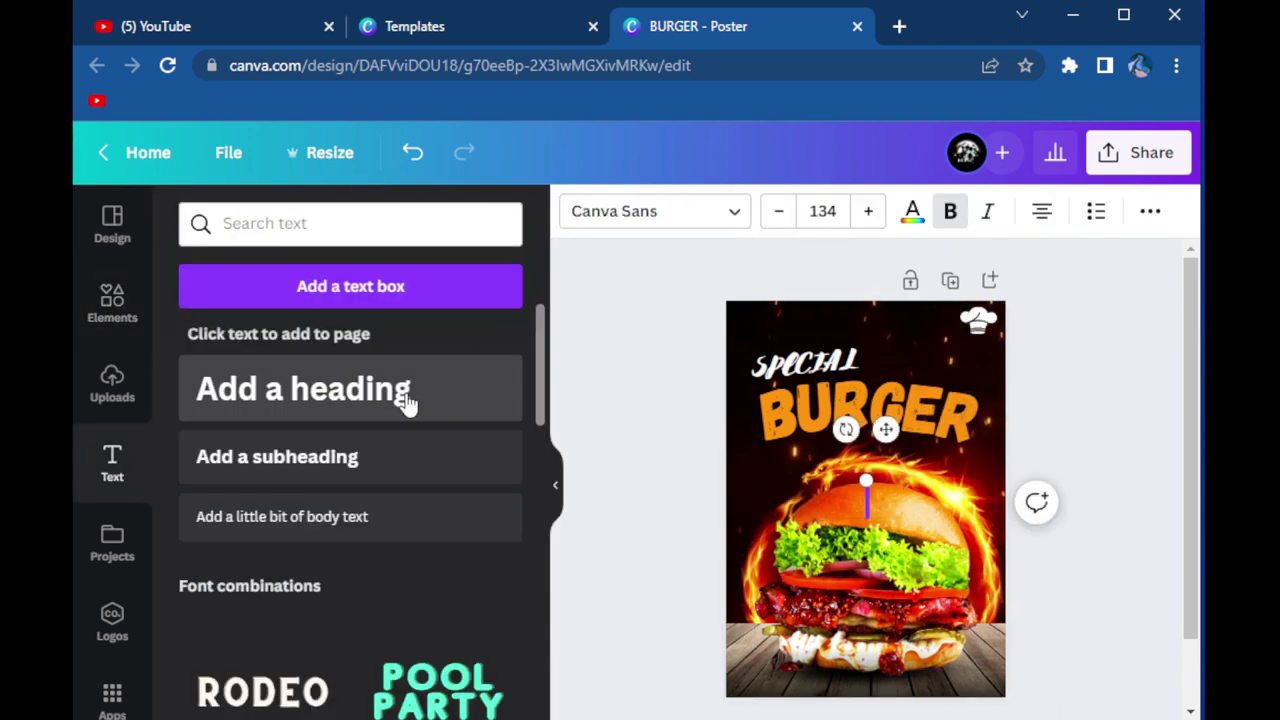
{"action": "left_click", "coordinate": [655, 211]}
{"action": "scroll", "coordinate": [240, 450], "scroll_direction": "down", "scroll_amount": 2}
{"action": "left_click", "coordinate": [197, 374]}
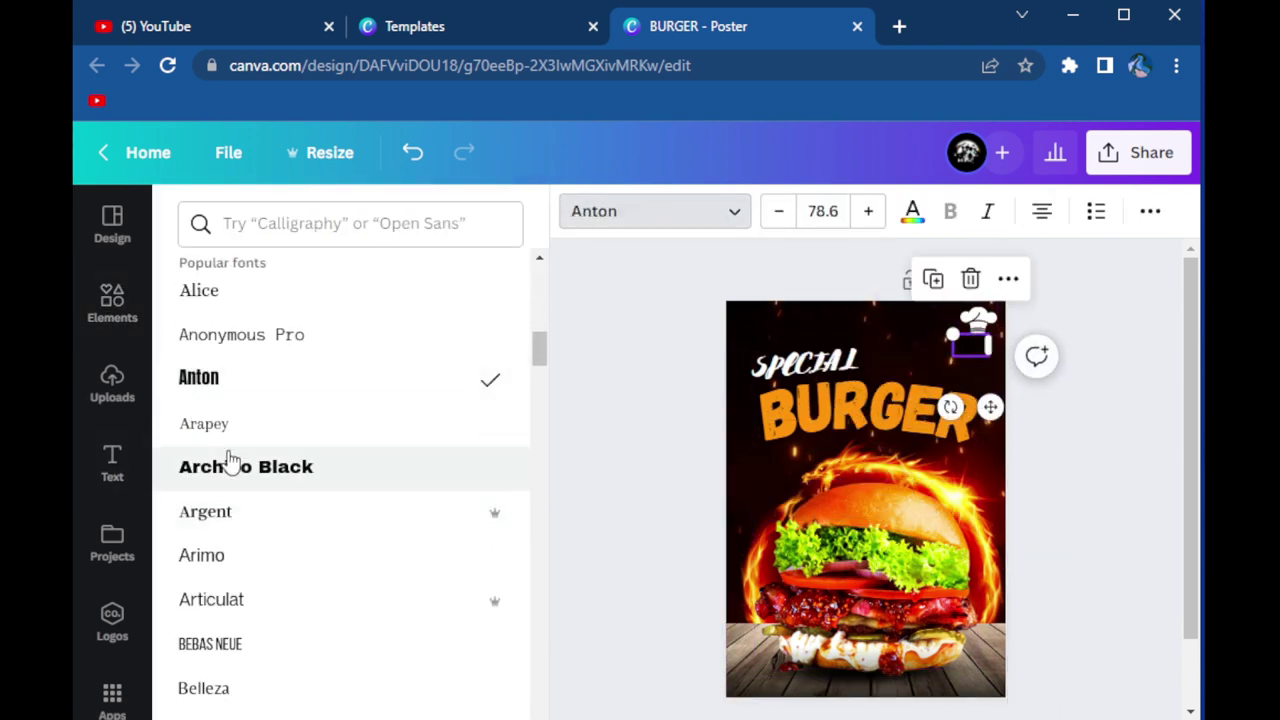
{"action": "left_click", "coordinate": [912, 211]}
{"action": "left_click_drag", "start_coordinate": [993, 407], "coordinate": [972, 342]}
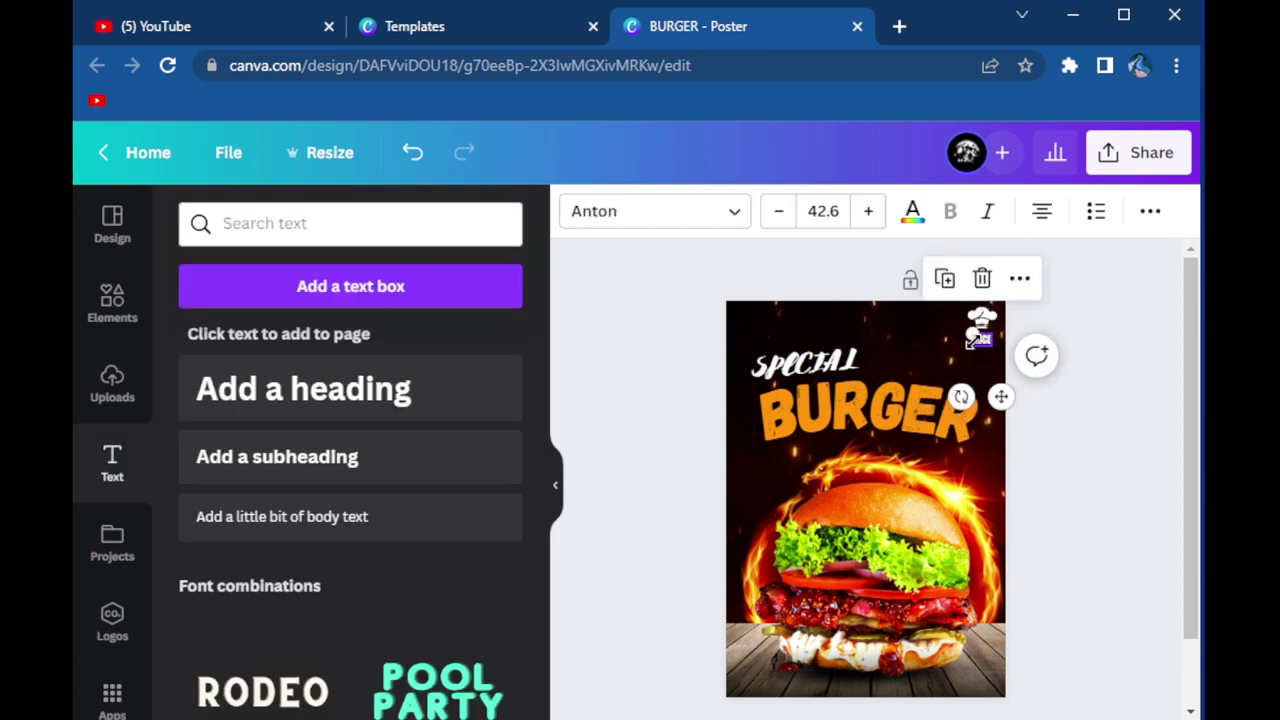
Step: Place a rectangle from Lines & Shapes along the bottom of the poster
{"action": "left_click", "coordinate": [112, 300]}
{"action": "left_click", "coordinate": [497, 489]}
{"action": "mouse_move", "coordinate": [218, 303]}
{"action": "left_mouse_down"}
{"action": "mouse_move", "coordinate": [688, 533]}
{"action": "mouse_move", "coordinate": [703, 712]}
{"action": "left_mouse_up"}
Step: Widen and lower the red bar, then add a footer heading reading 'CALL US NOW'
{"action": "left_click_drag", "start_coordinate": [843, 667], "coordinate": [848, 667]}
{"action": "left_click_drag", "start_coordinate": [751, 656], "coordinate": [751, 676]}
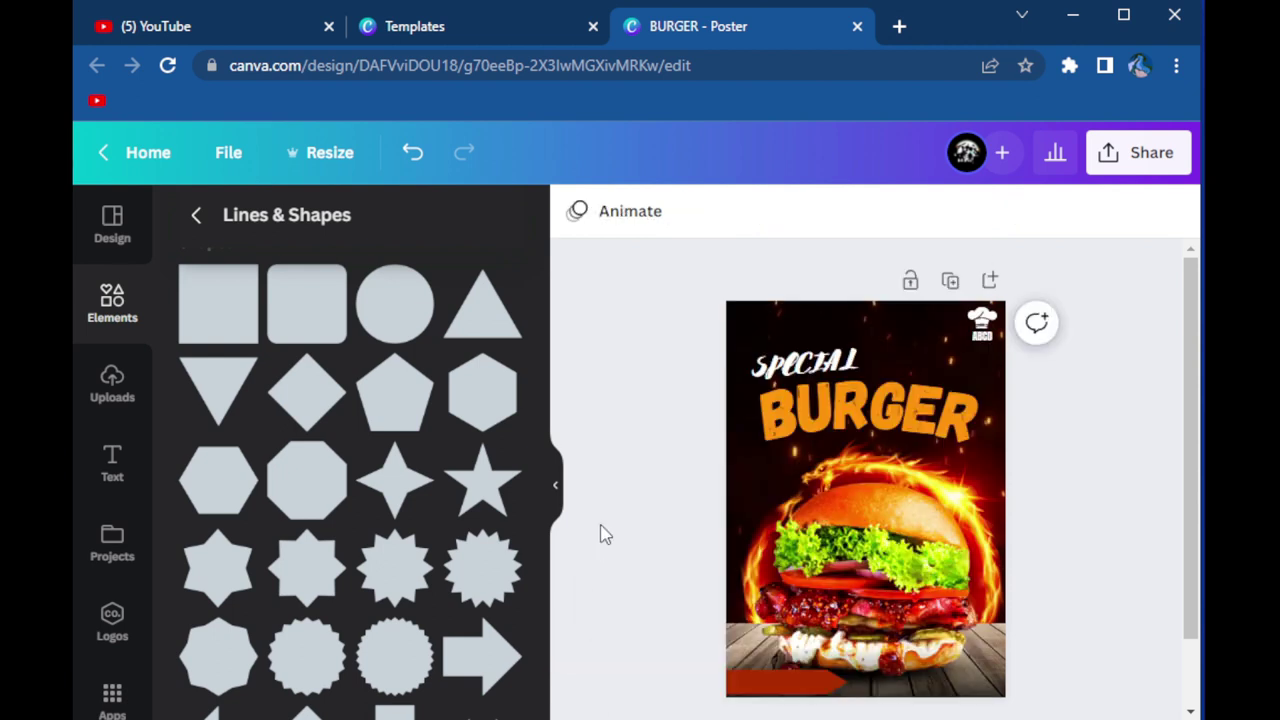
{"action": "left_click", "coordinate": [112, 462]}
{"action": "left_click", "coordinate": [371, 390]}
{"action": "type", "text": "CALL US NOW"}
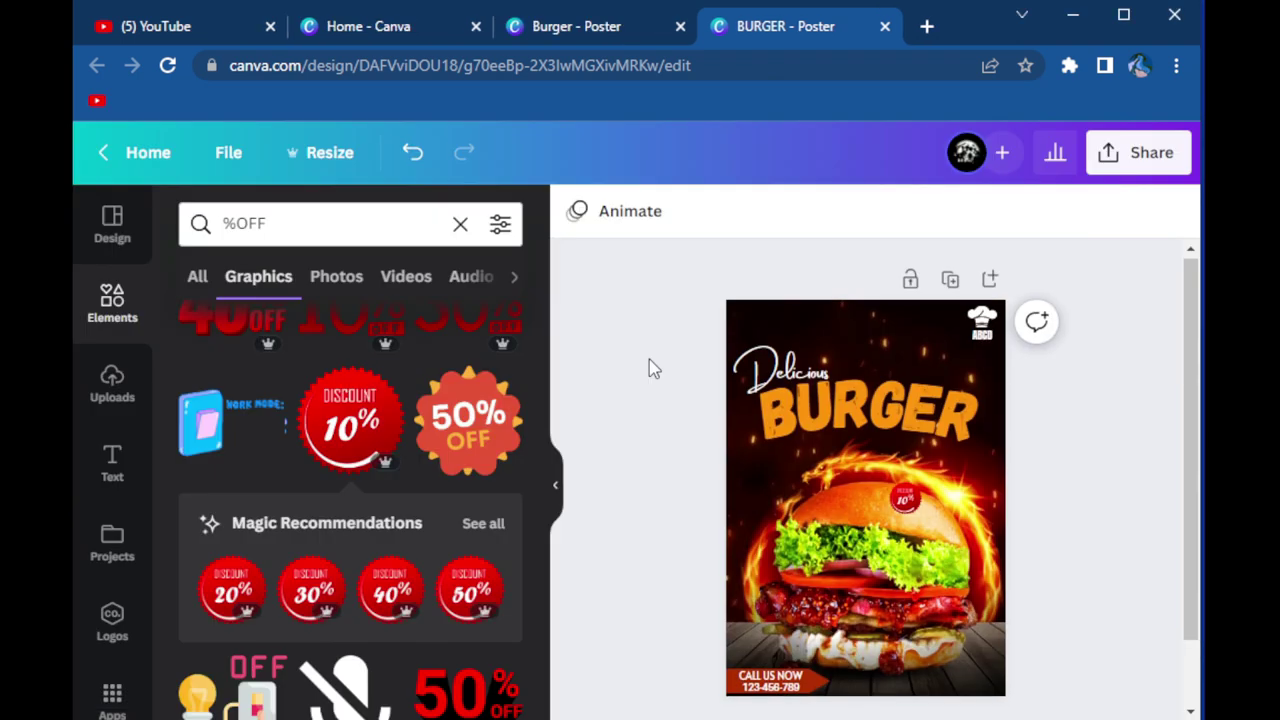
Step: Select the Delicious subtitle text, then deselect it
{"action": "scroll", "coordinate": [640, 408], "scroll_direction": "up", "scroll_amount": 2}
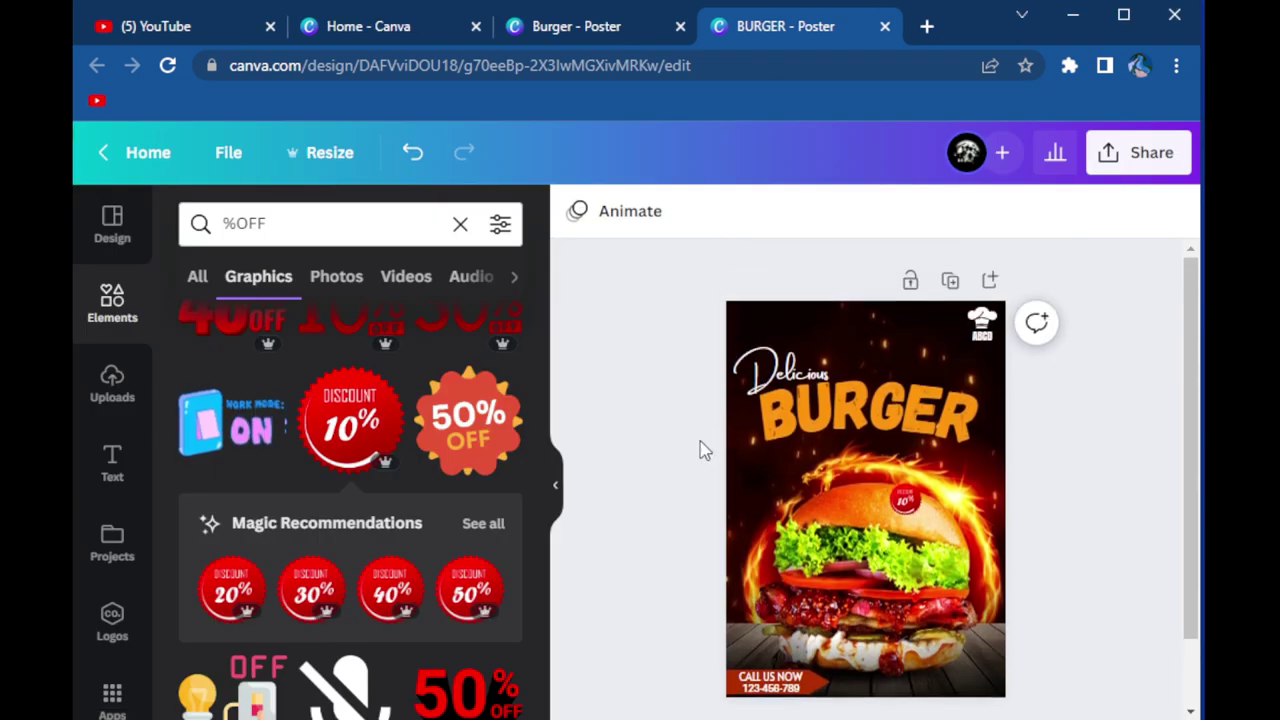
{"action": "left_click", "coordinate": [756, 385]}
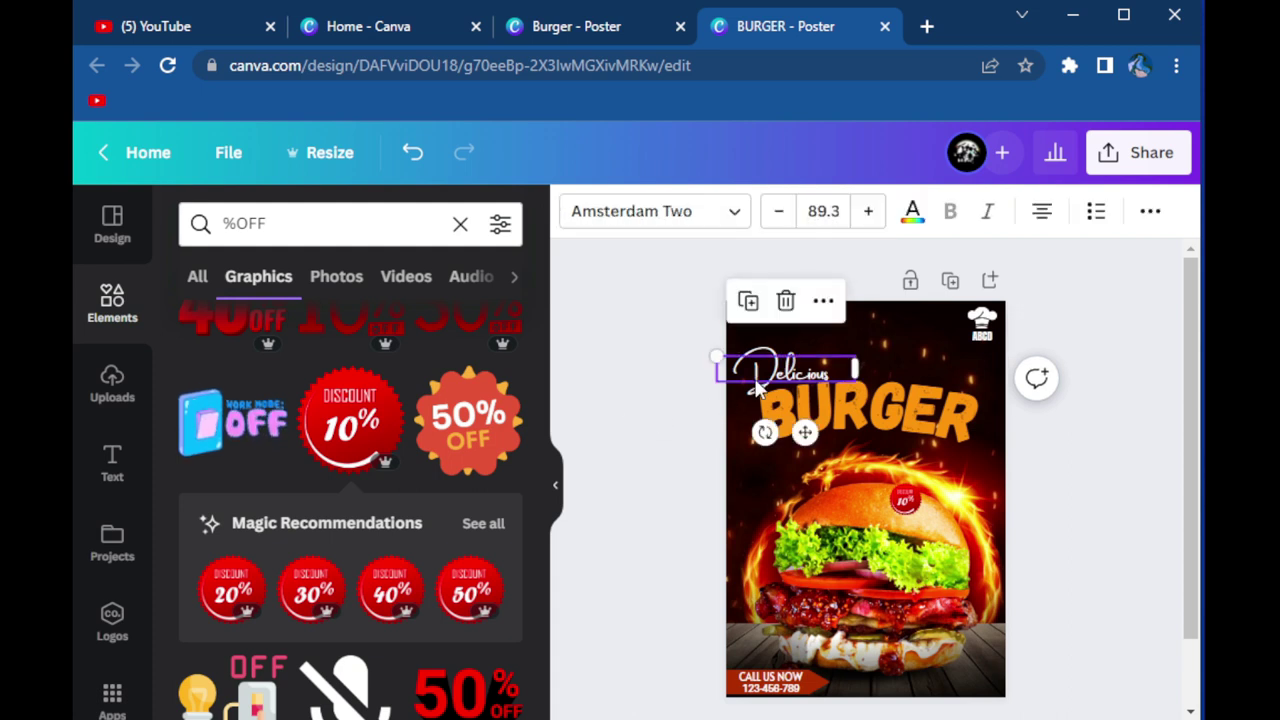
{"action": "left_click", "coordinate": [675, 311]}
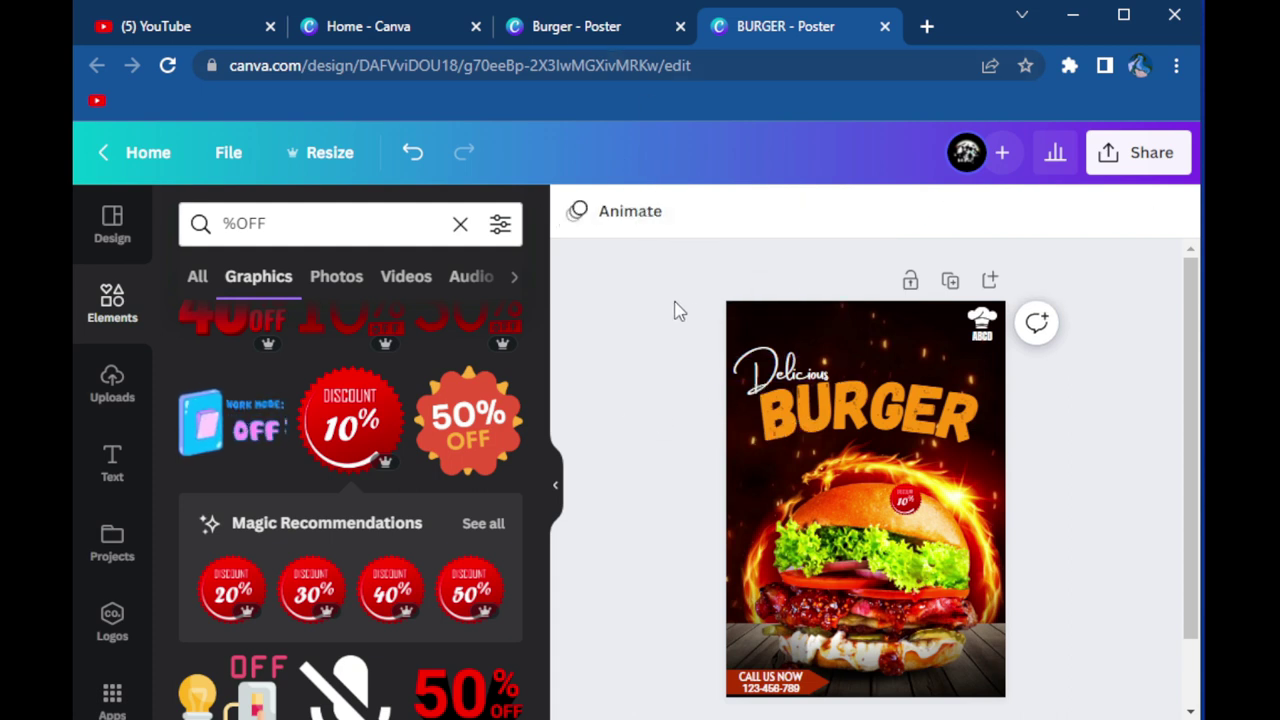